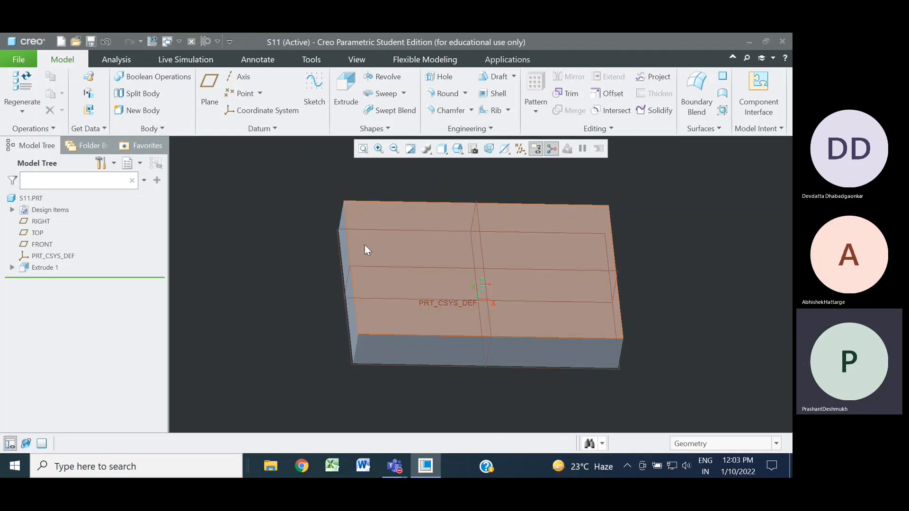
Step: Start an extrusion on the block's top face and sketch a centre-based square about 22.27 wide near the lower-left corner
{"action": "left_click", "coordinate": [345, 90]}
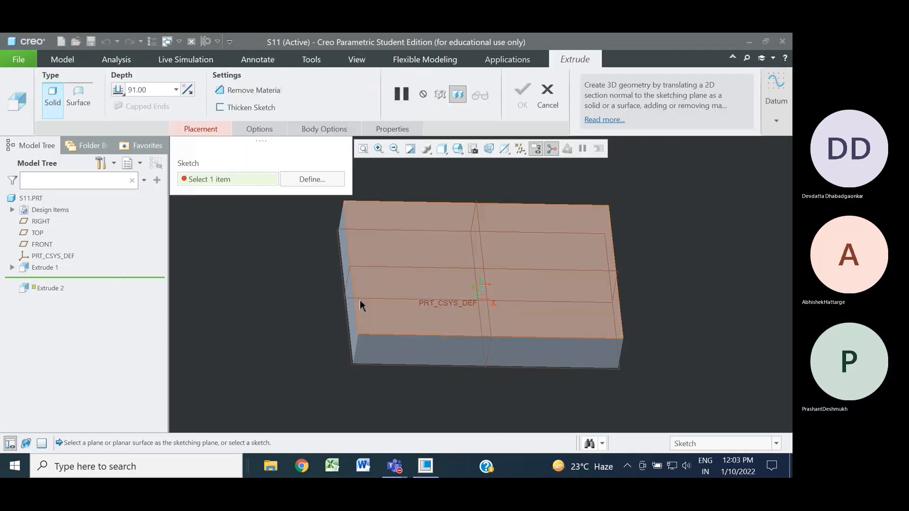
{"action": "left_click", "coordinate": [369, 316]}
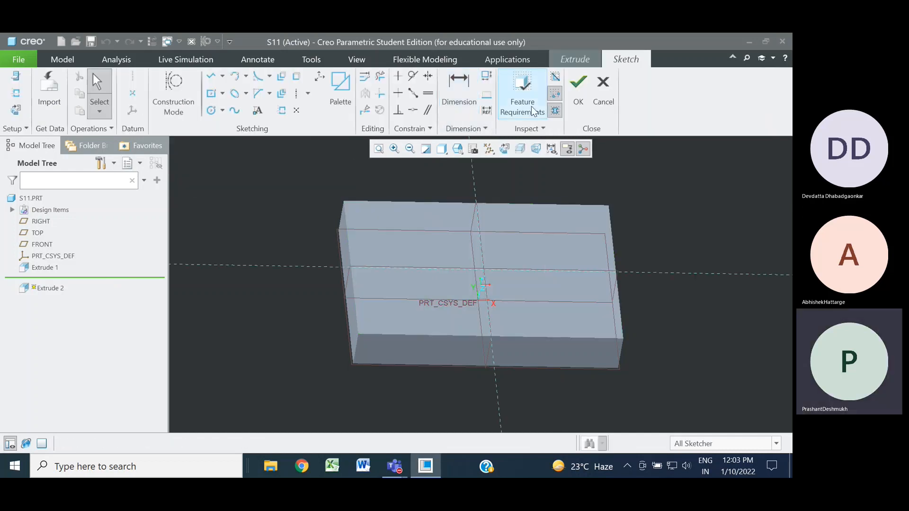
{"action": "left_click", "coordinate": [505, 149]}
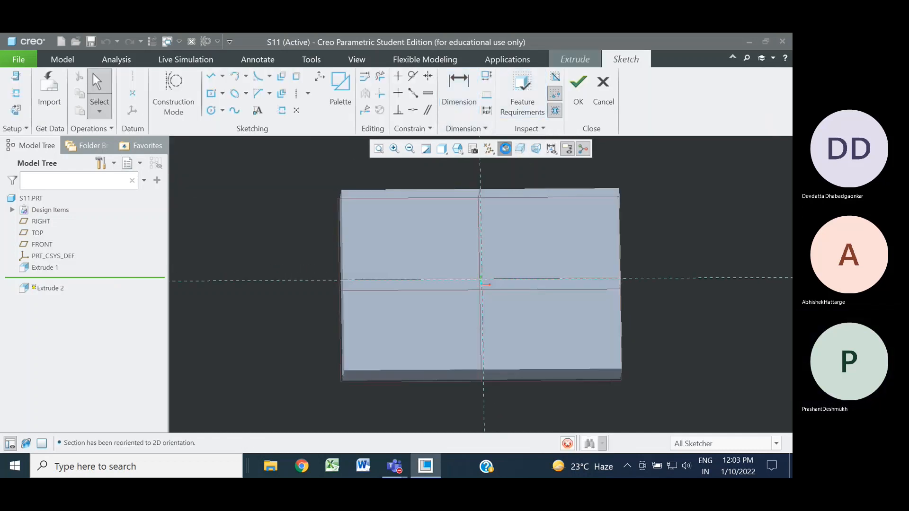
{"action": "left_click", "coordinate": [210, 95]}
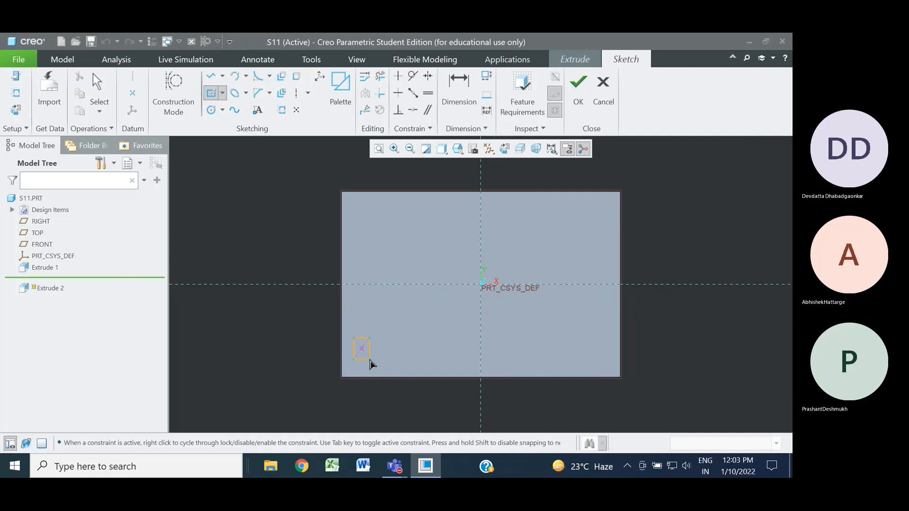
{"action": "left_click", "coordinate": [372, 360]}
{"action": "middle_click", "coordinate": [293, 357]}
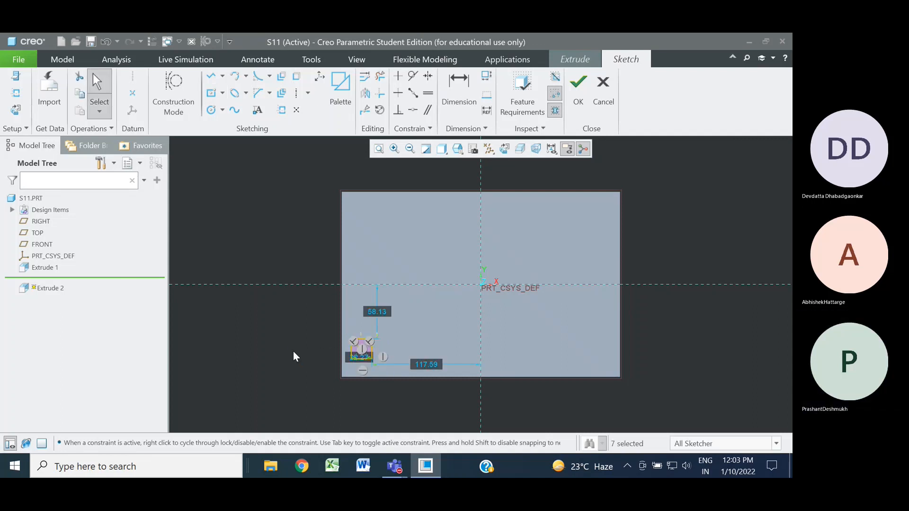
{"action": "left_click", "coordinate": [293, 357]}
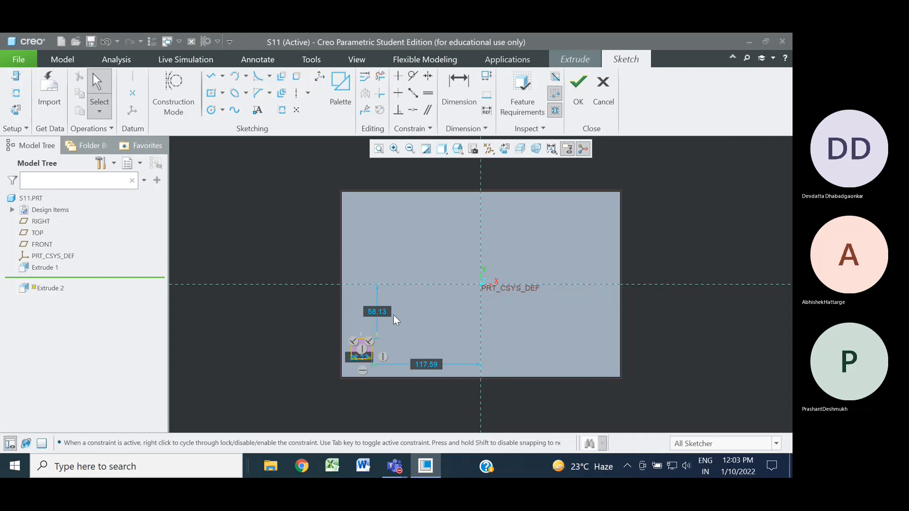
Step: Set the square's side to 20 and finish the sketch
{"action": "double_click", "coordinate": [360, 358]}
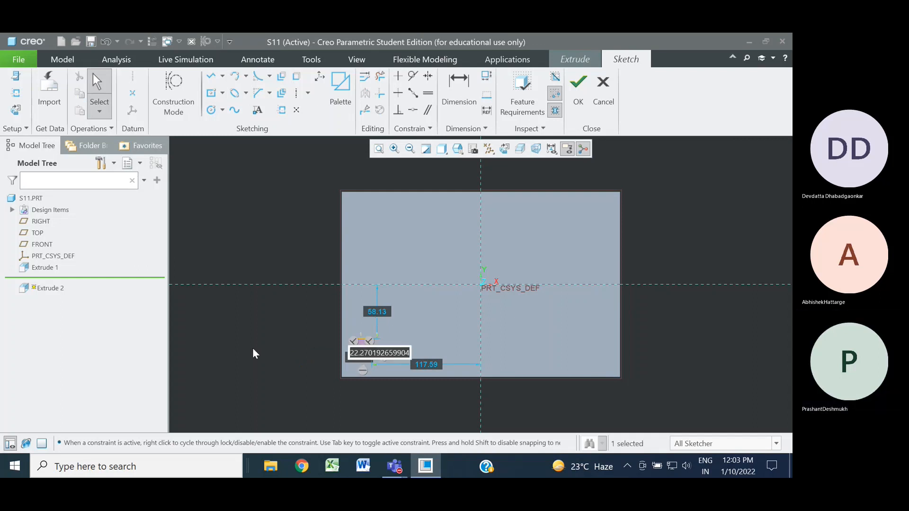
{"action": "type", "text": "20"}
{"action": "key", "text": "Return"}
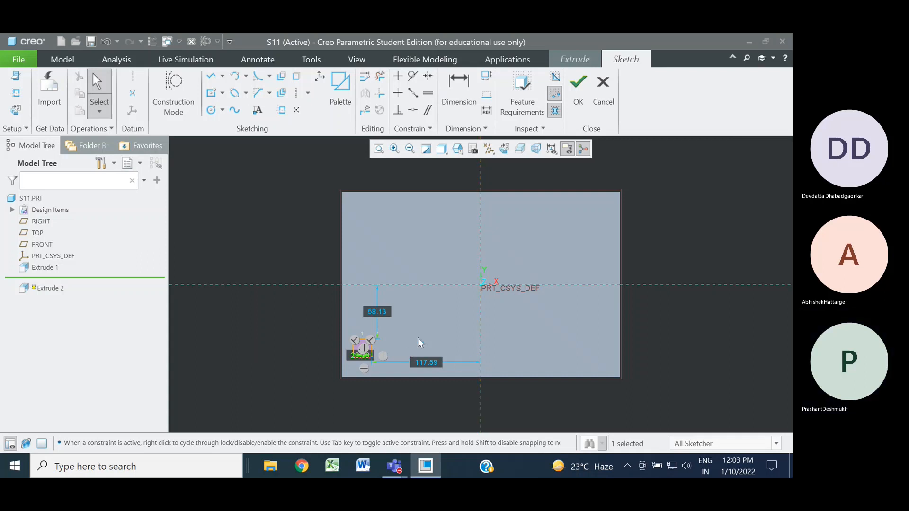
{"action": "left_click", "coordinate": [579, 90]}
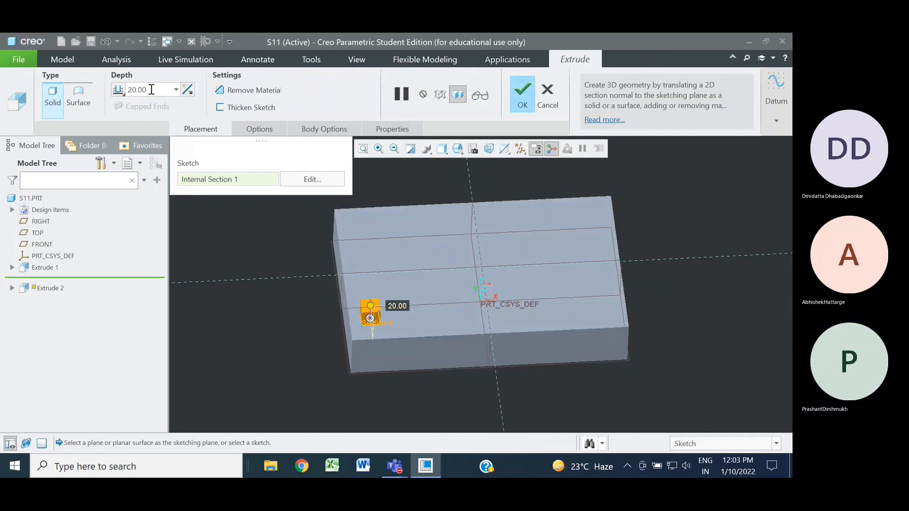
Step: Extrude the square as a solid to a depth of 40
{"action": "double_click", "coordinate": [151, 89]}
{"action": "type", "text": "4"}
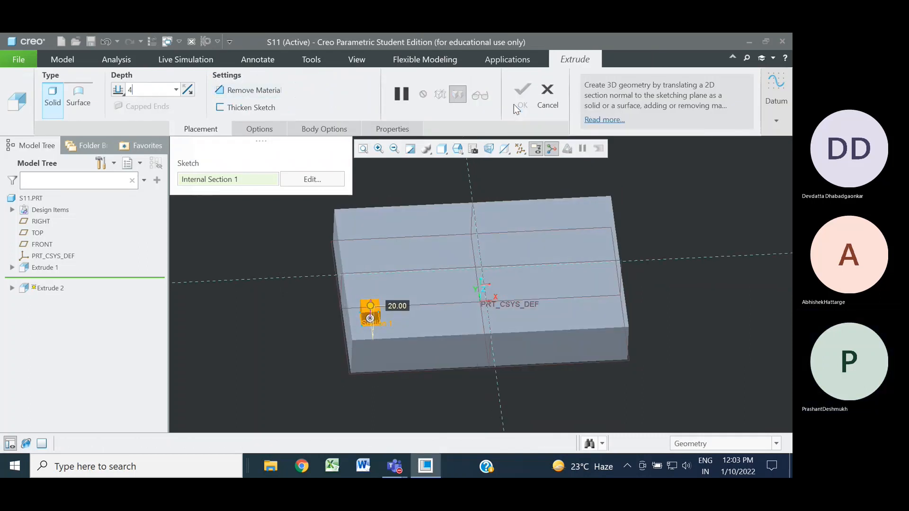
{"action": "type", "text": "0"}
{"action": "key", "text": "Return"}
{"action": "left_click", "coordinate": [513, 104]}
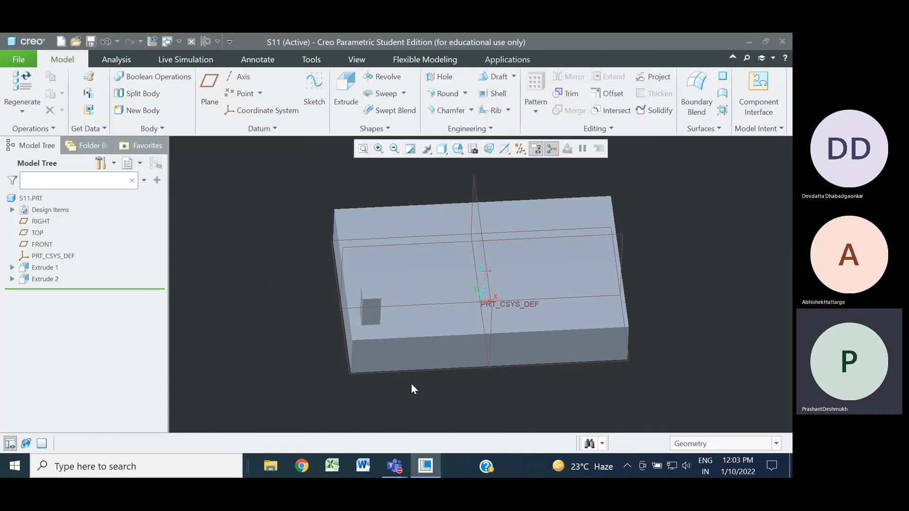
Step: Apply the green appearance to the top face of the small square pillar, Extrude 2
{"action": "mouse_move", "coordinate": [411, 383]}
{"action": "middle_mouse_down"}
{"action": "mouse_move", "coordinate": [396, 385]}
{"action": "mouse_move", "coordinate": [375, 313]}
{"action": "middle_mouse_up"}
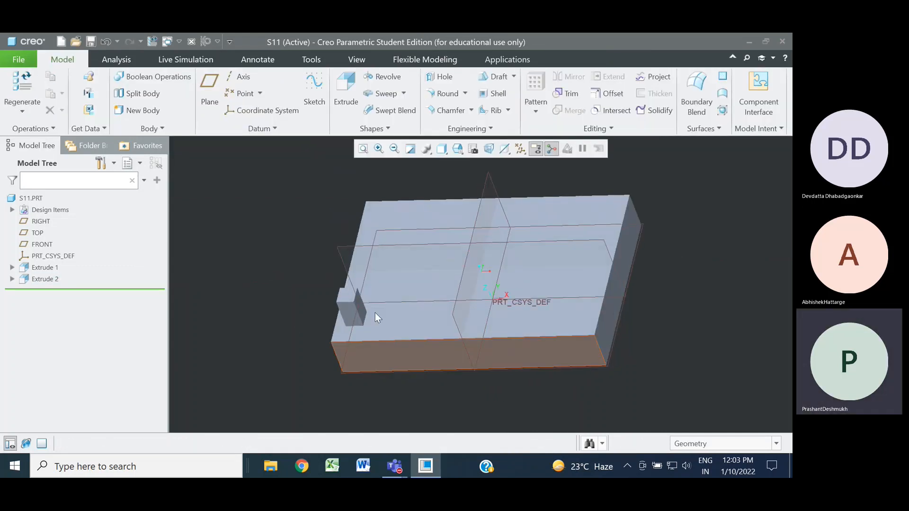
{"action": "left_click", "coordinate": [45, 279]}
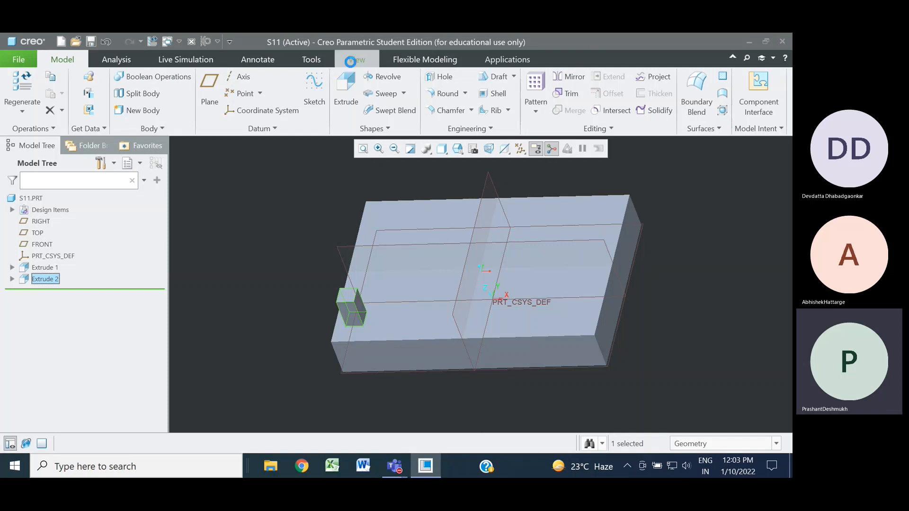
{"action": "left_click", "coordinate": [352, 61]}
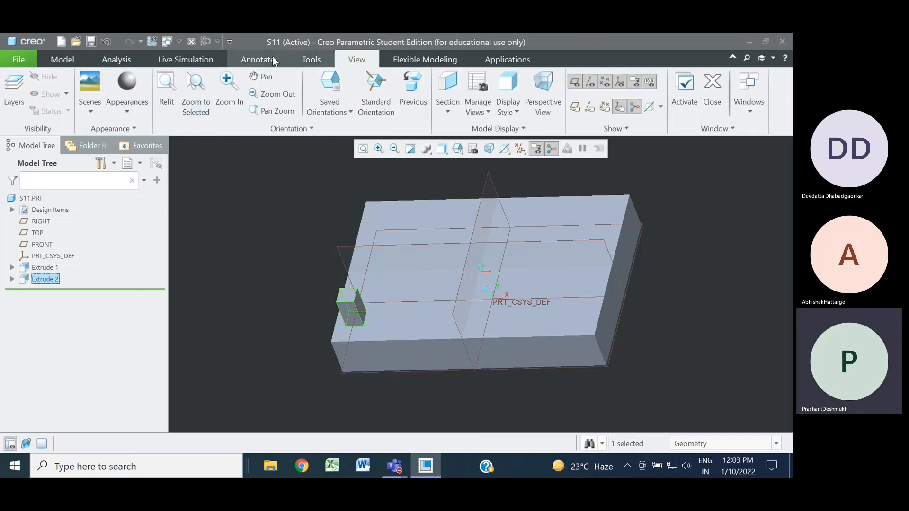
{"action": "left_click", "coordinate": [128, 108]}
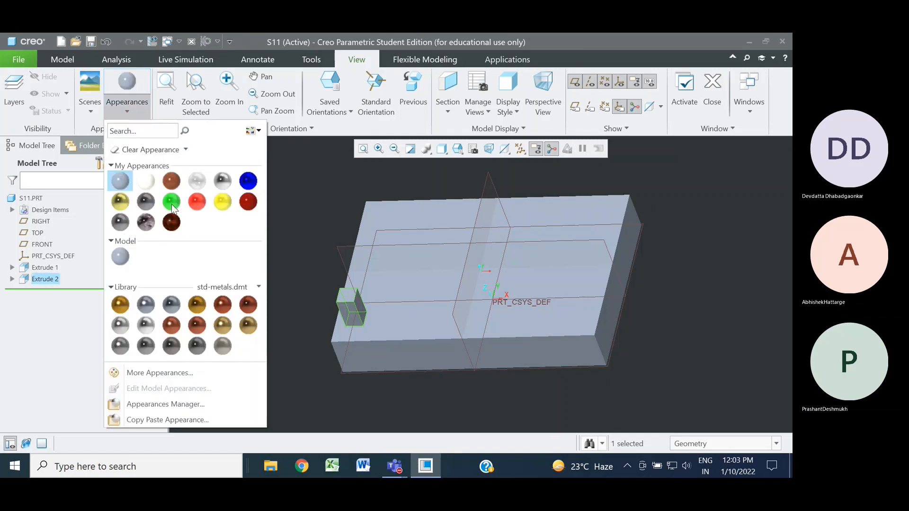
{"action": "left_click", "coordinate": [171, 202]}
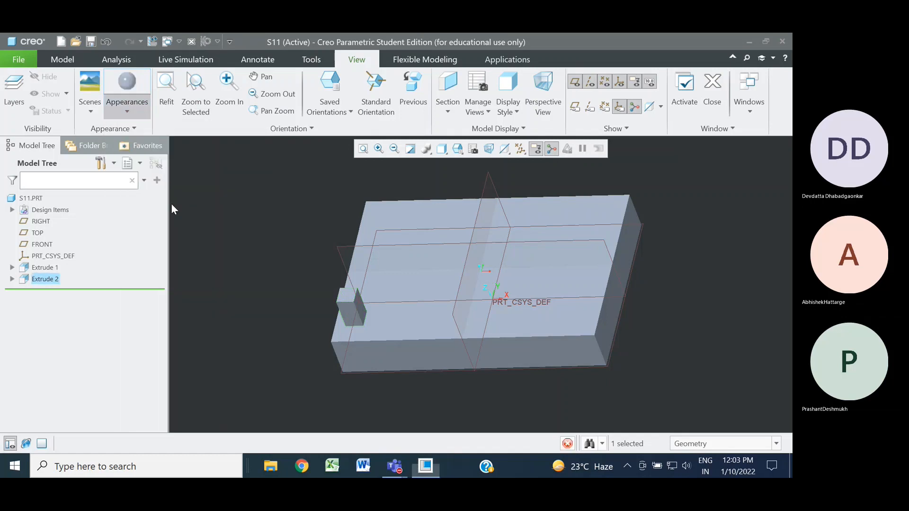
{"action": "left_click", "coordinate": [347, 304]}
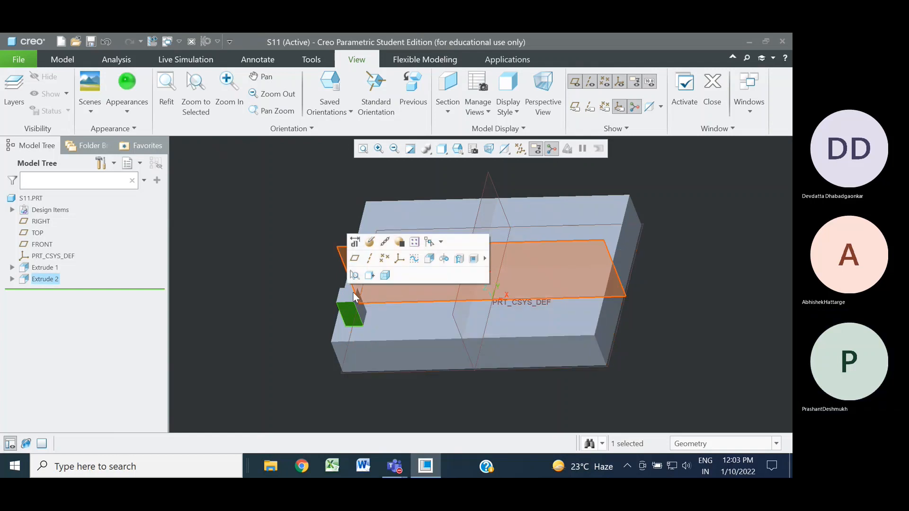
{"action": "left_click", "coordinate": [344, 297]}
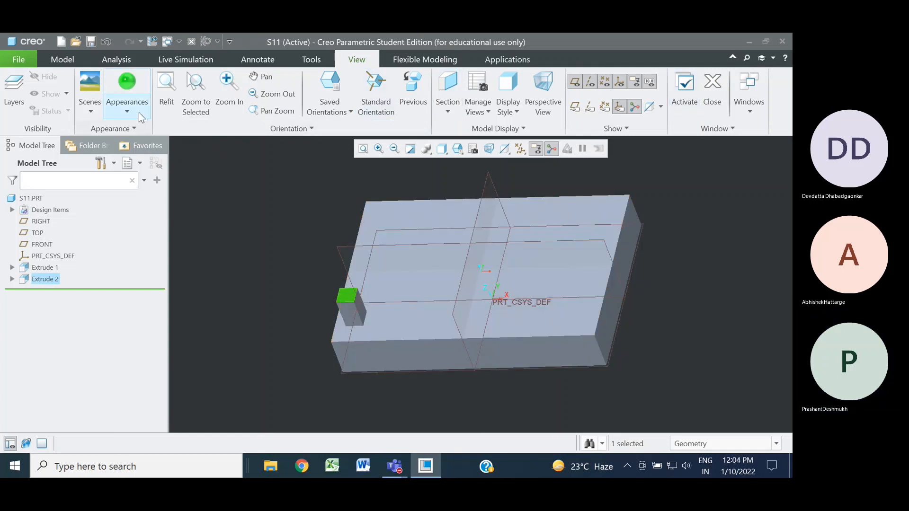
{"action": "left_click", "coordinate": [128, 97]}
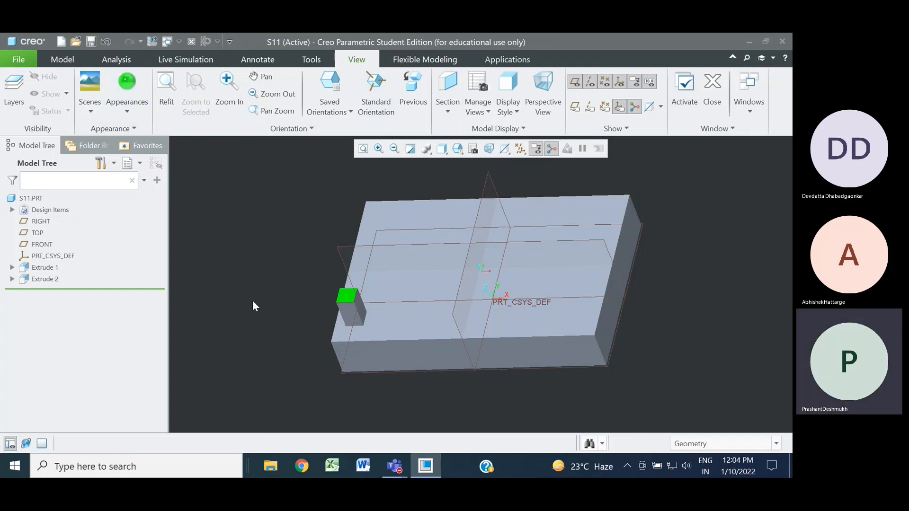
Step: Set up a Direction pattern of Extrude 2 with the block's long front top edge as first direction
{"action": "middle_click_drag", "start_coordinate": [254, 304], "coordinate": [283, 306]}
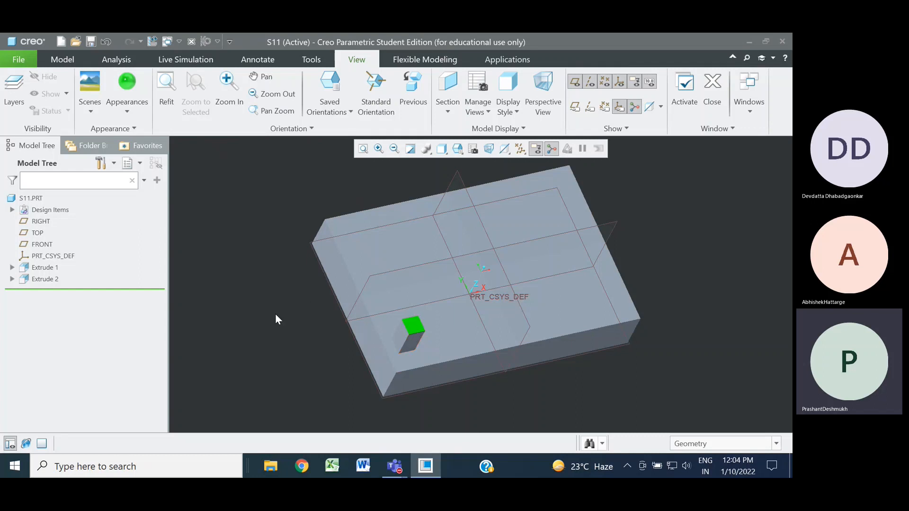
{"action": "middle_click_drag", "start_coordinate": [274, 313], "coordinate": [258, 310]}
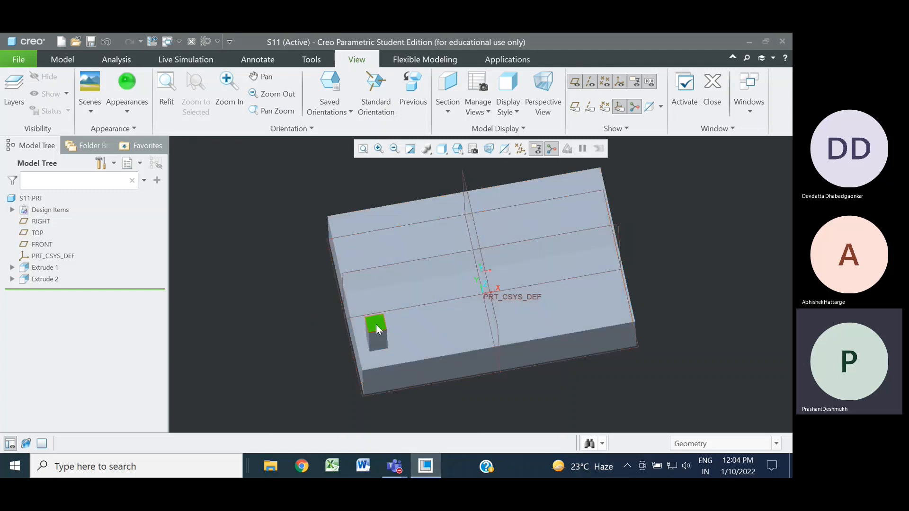
{"action": "left_click", "coordinate": [45, 278]}
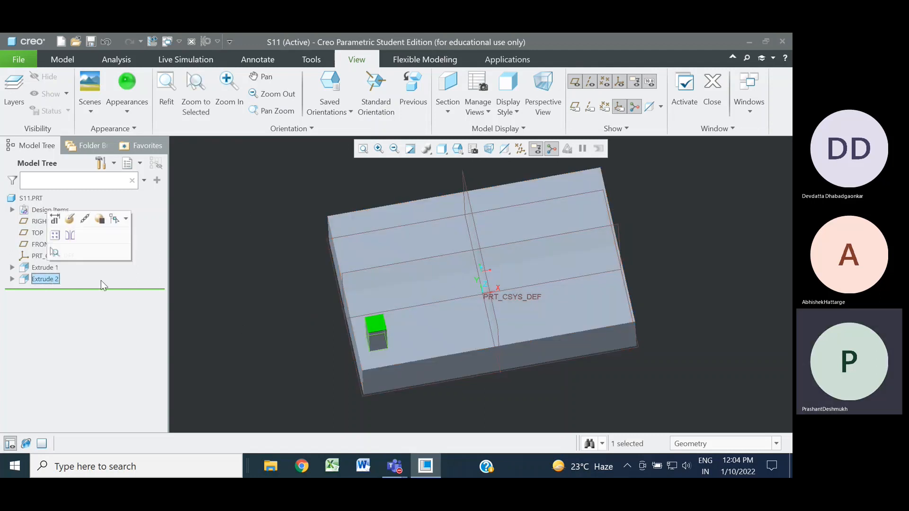
{"action": "left_click", "coordinate": [63, 59]}
{"action": "left_click", "coordinate": [538, 83]}
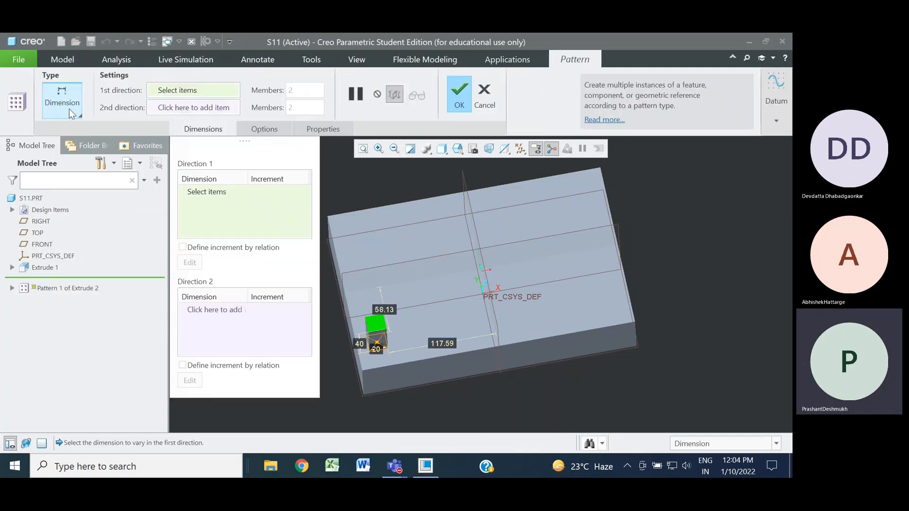
{"action": "left_click", "coordinate": [73, 114]}
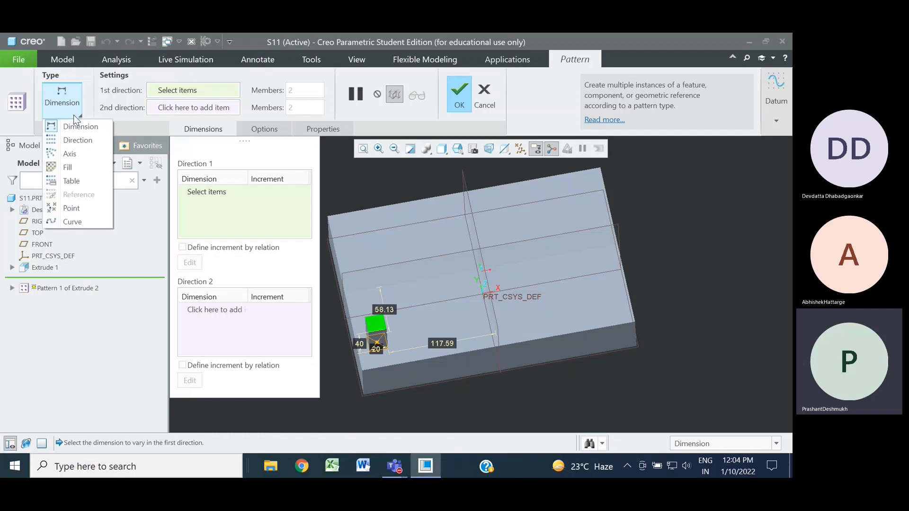
{"action": "left_click", "coordinate": [67, 142]}
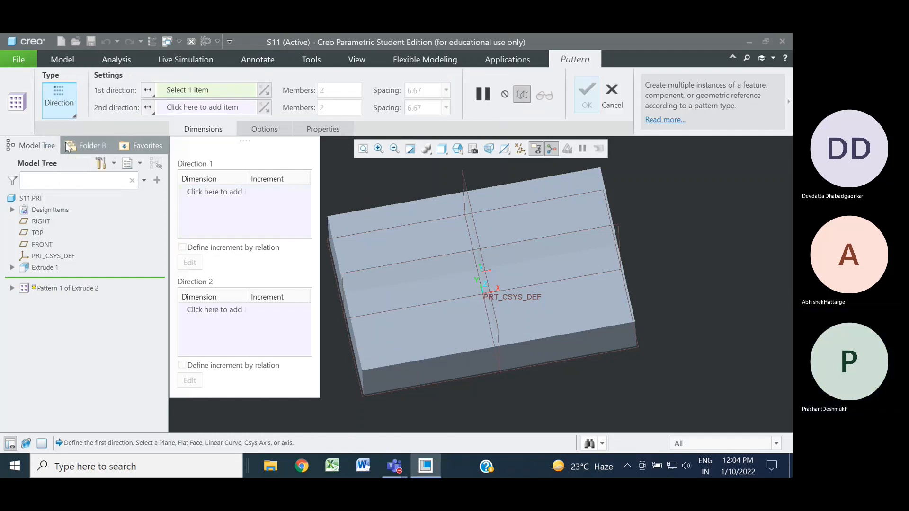
{"action": "left_click", "coordinate": [452, 354]}
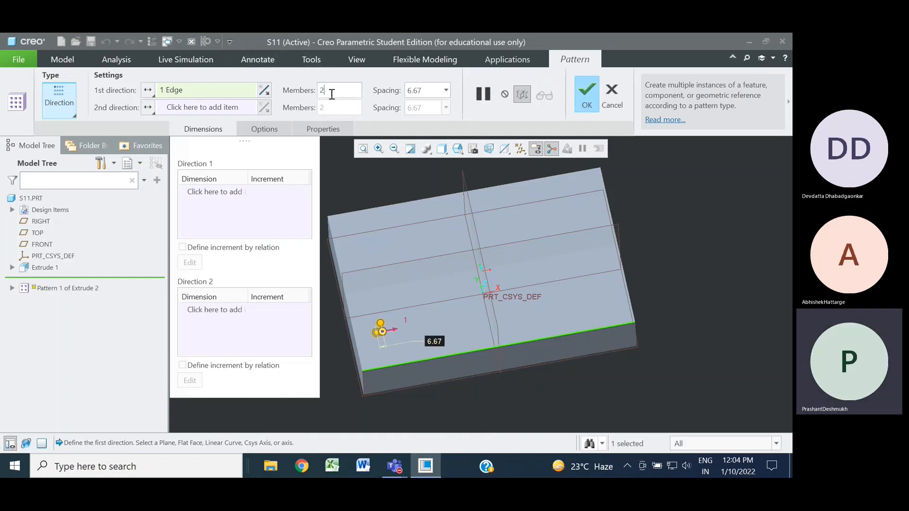
Step: Set the pattern's first direction to 5 members with a spacing of 35
{"action": "left_click_drag", "start_coordinate": [332, 94], "coordinate": [316, 96]}
{"action": "type", "text": "5"}
{"action": "key", "text": "Return"}
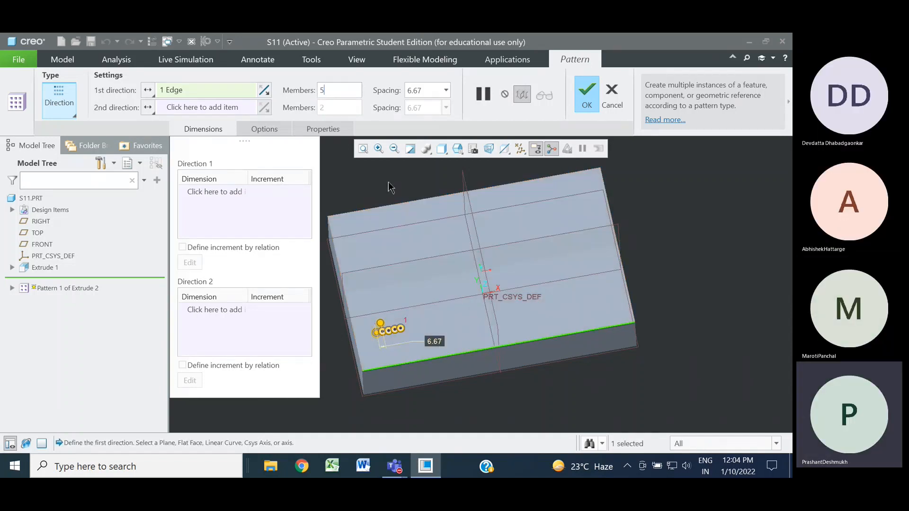
{"action": "left_click", "coordinate": [432, 90]}
{"action": "type", "text": "35"}
{"action": "key", "text": "Return"}
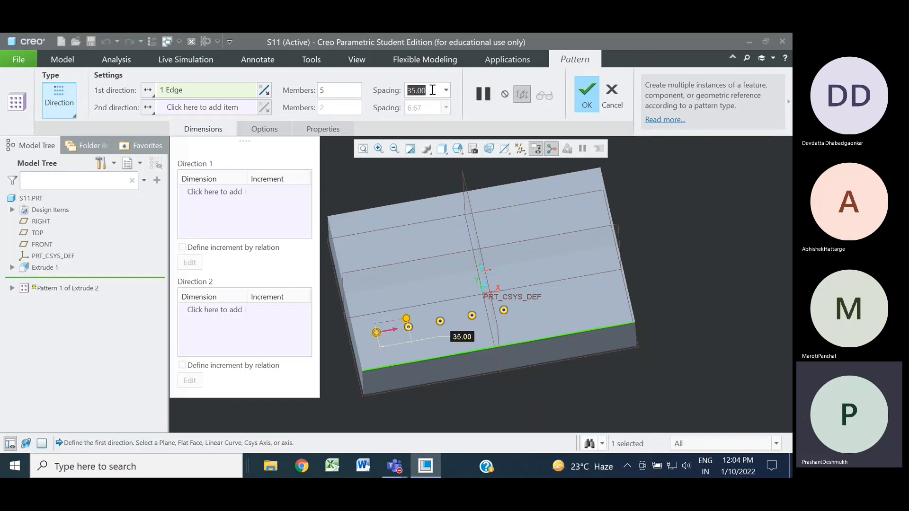
Step: Add a second direction along the block's short left top edge, flipped inward, with 4 members spaced 40, and complete the pattern
{"action": "left_click", "coordinate": [183, 109]}
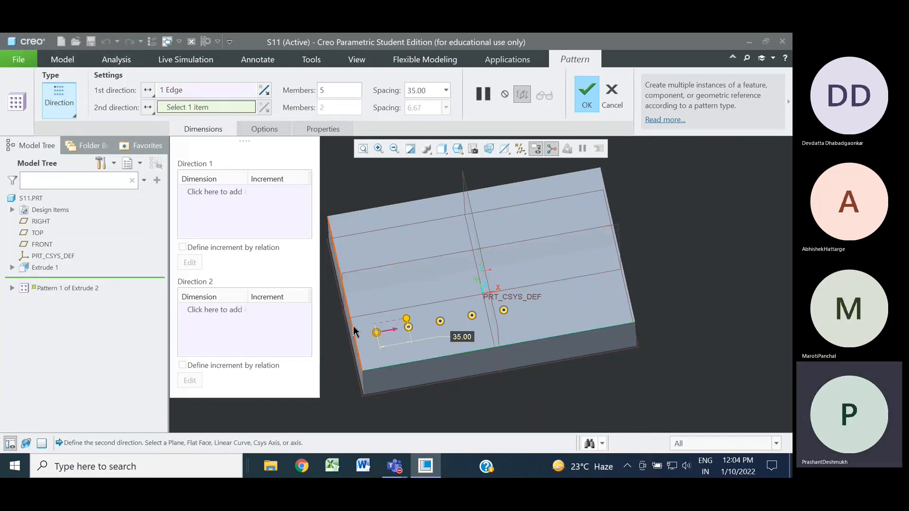
{"action": "left_click", "coordinate": [353, 326]}
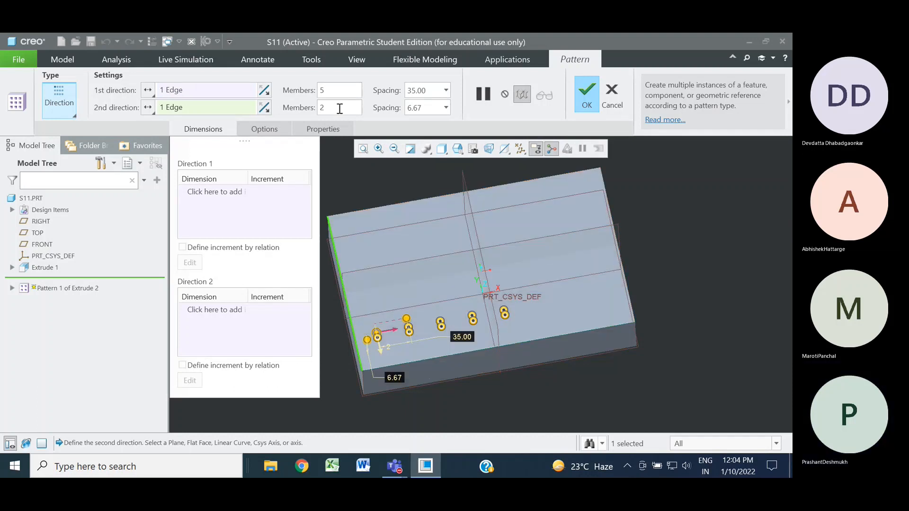
{"action": "left_click_drag", "start_coordinate": [340, 108], "coordinate": [306, 107]}
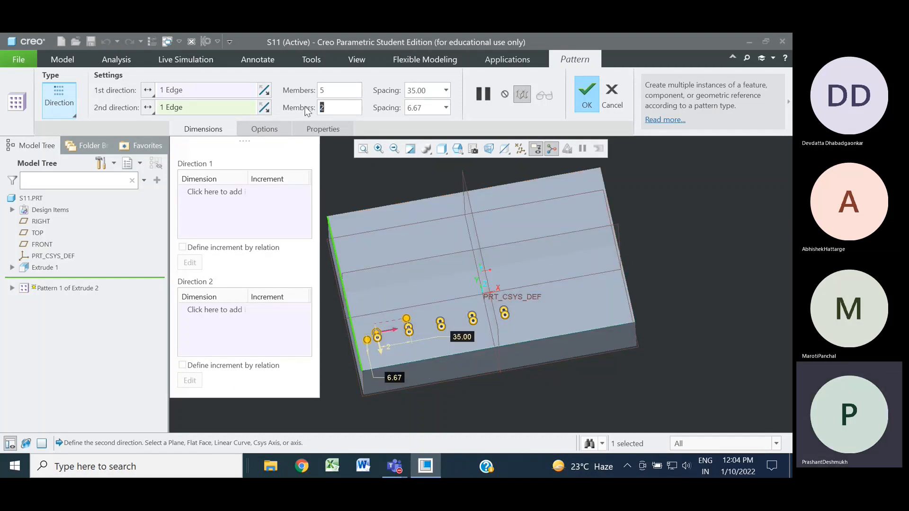
{"action": "type", "text": "4"}
{"action": "key", "text": "Return"}
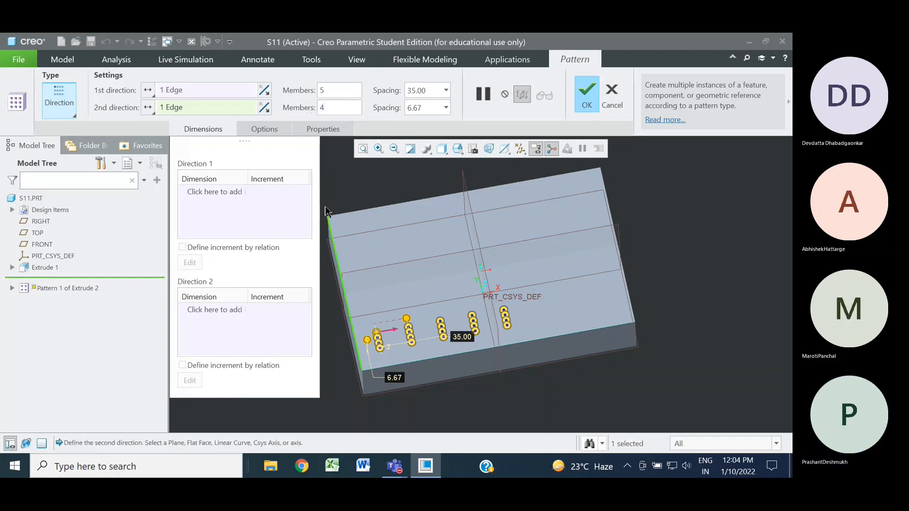
{"action": "left_click", "coordinate": [265, 110]}
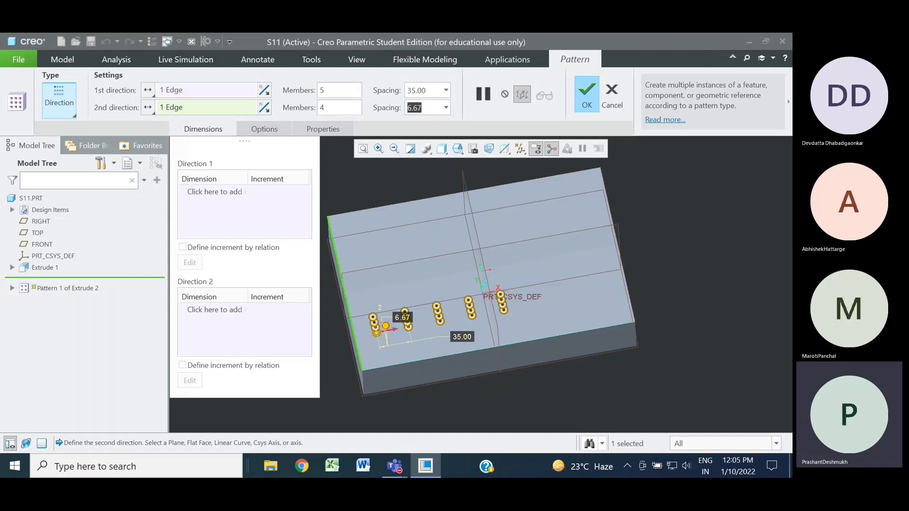
{"action": "type", "text": "40"}
{"action": "key", "text": "Return"}
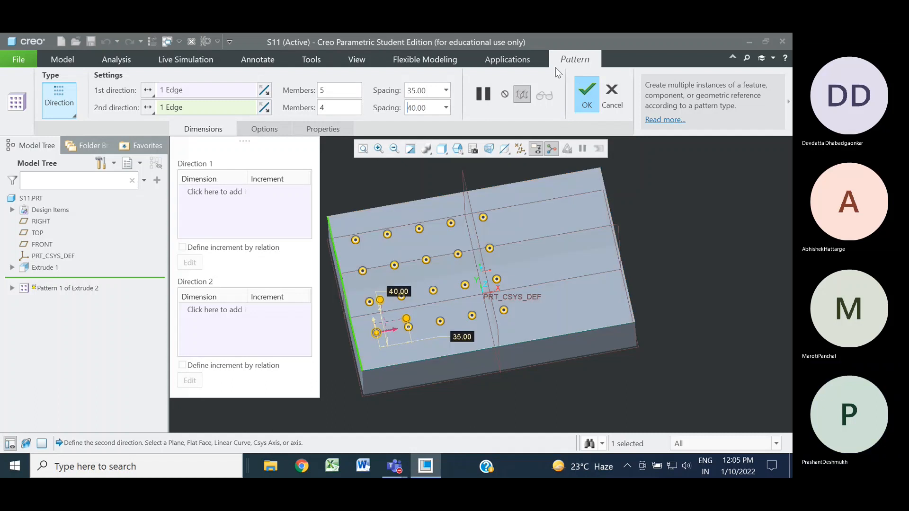
{"action": "left_click", "coordinate": [587, 94]}
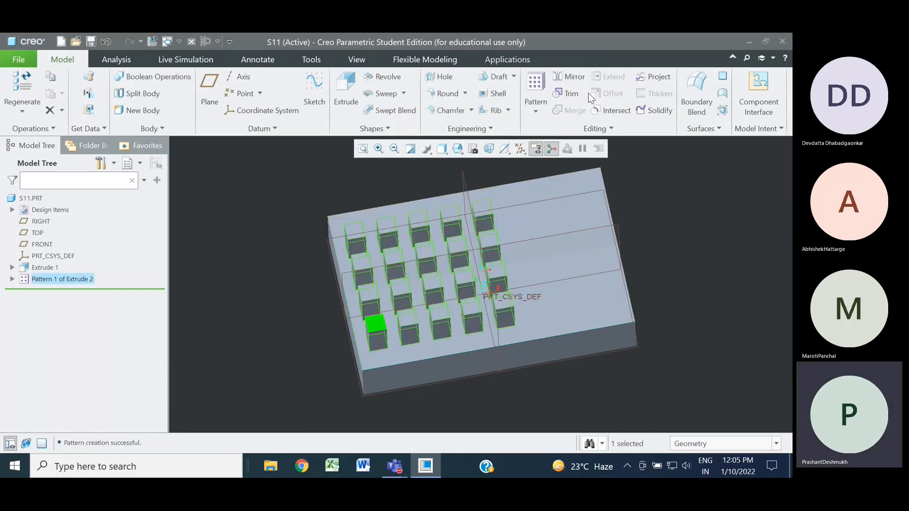
{"action": "left_click", "coordinate": [705, 254]}
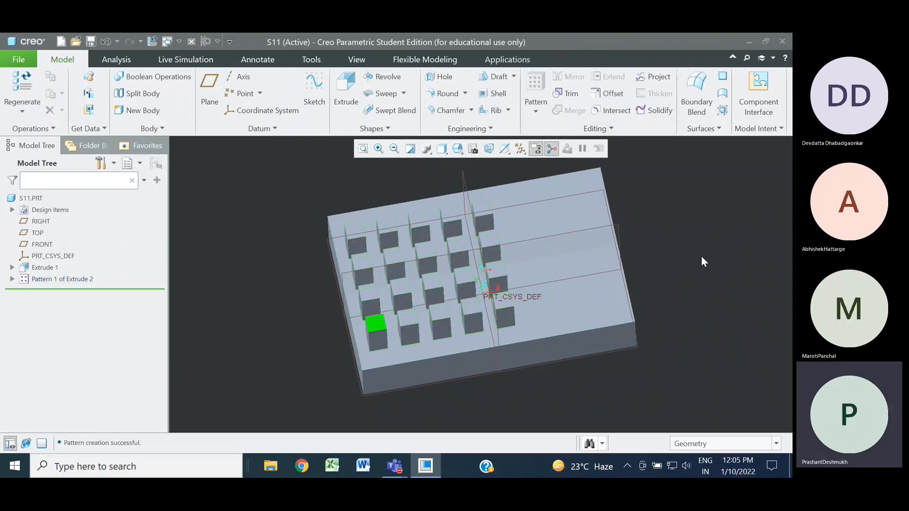
{"action": "middle_click_drag", "start_coordinate": [692, 258], "coordinate": [705, 235]}
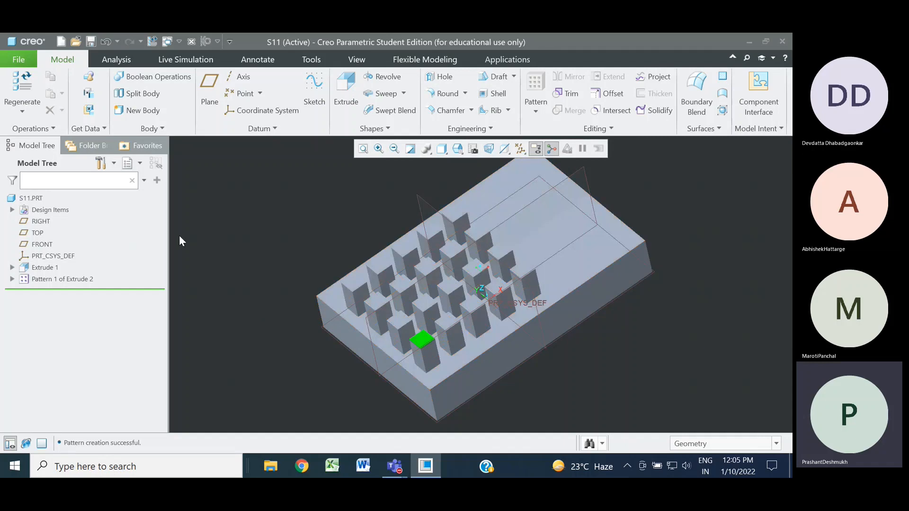
{"action": "mouse_move", "coordinate": [270, 237]}
{"action": "middle_mouse_down"}
{"action": "mouse_move", "coordinate": [254, 233]}
{"action": "mouse_move", "coordinate": [253, 247]}
{"action": "mouse_move", "coordinate": [278, 257]}
{"action": "mouse_move", "coordinate": [286, 241]}
{"action": "mouse_move", "coordinate": [269, 243]}
{"action": "middle_mouse_up"}
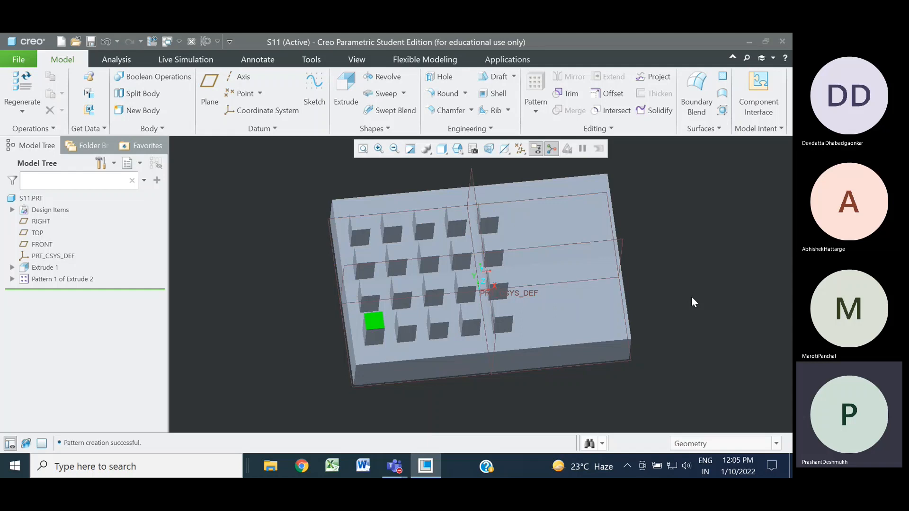
{"action": "middle_click_drag", "start_coordinate": [691, 296], "coordinate": [663, 285]}
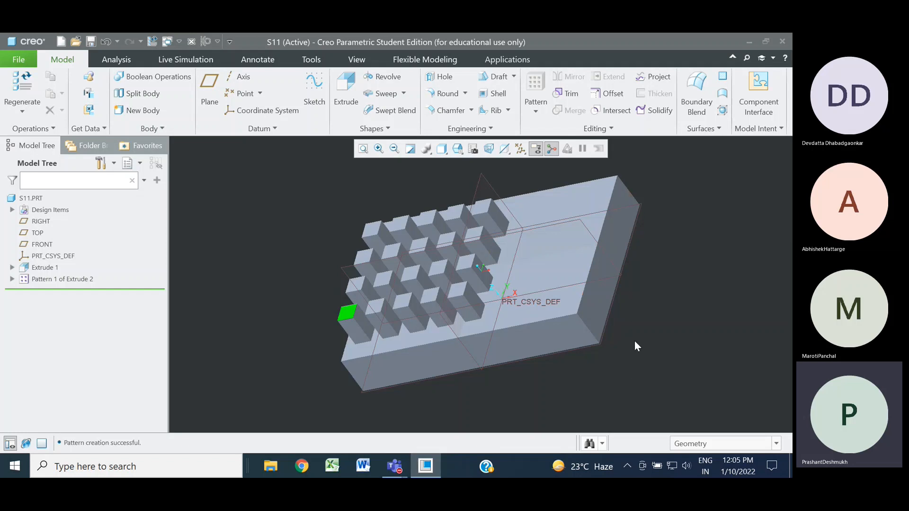
Step: Start an Extrude on the block's plain underside and sketch a circle about 25 in diameter near one corner
{"action": "mouse_move", "coordinate": [634, 339]}
{"action": "middle_mouse_down"}
{"action": "mouse_move", "coordinate": [592, 225]}
{"action": "mouse_move", "coordinate": [576, 244]}
{"action": "mouse_move", "coordinate": [598, 260]}
{"action": "mouse_move", "coordinate": [589, 248]}
{"action": "middle_mouse_up"}
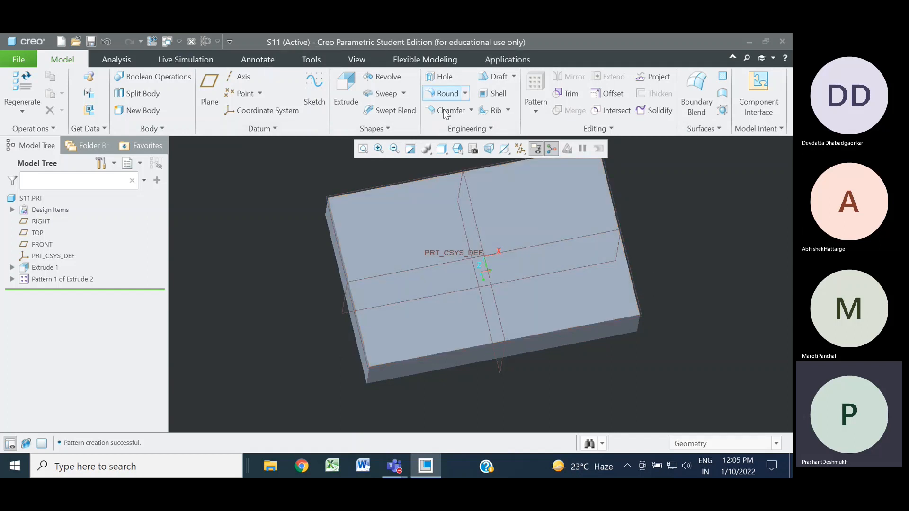
{"action": "left_click", "coordinate": [339, 84]}
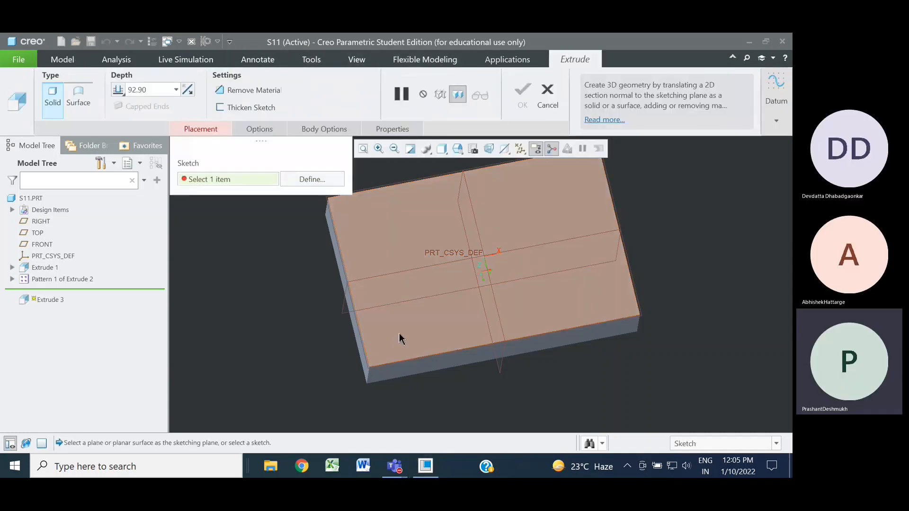
{"action": "left_click", "coordinate": [399, 337]}
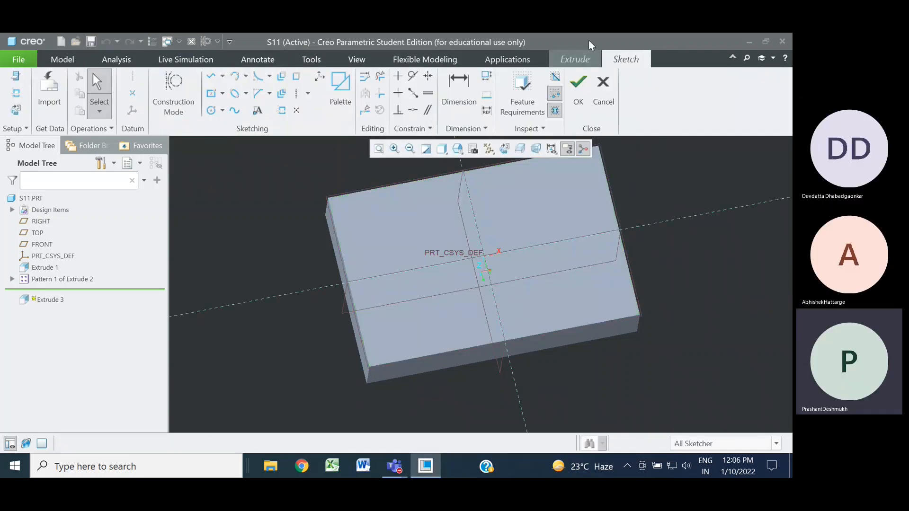
{"action": "left_click", "coordinate": [213, 113]}
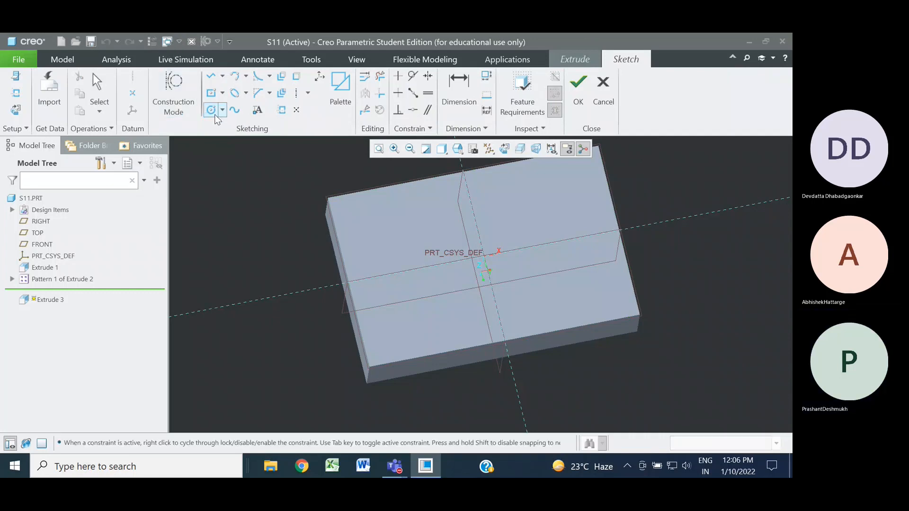
{"action": "left_click", "coordinate": [387, 338]}
{"action": "left_click", "coordinate": [580, 90]}
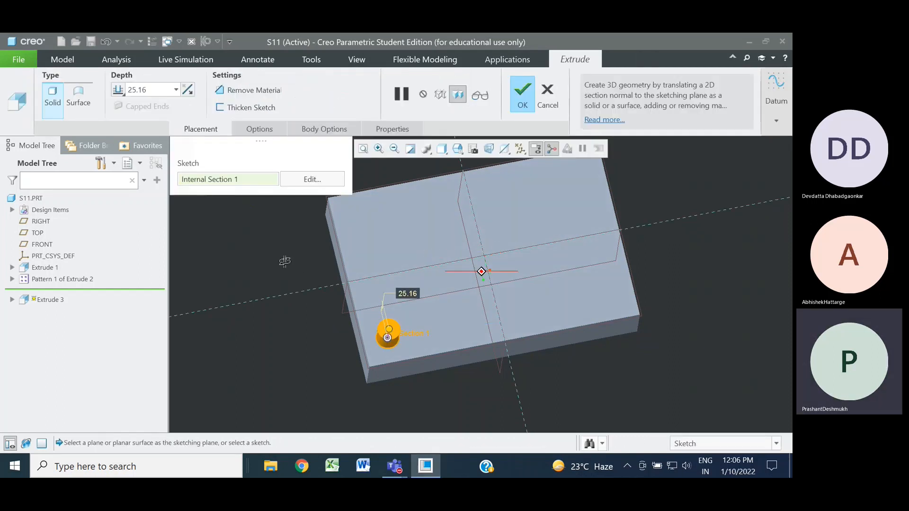
Step: Extrude the circle outward from the underside to a depth of 64 and complete the cylinder
{"action": "mouse_move", "coordinate": [285, 261]}
{"action": "middle_mouse_down"}
{"action": "mouse_move", "coordinate": [281, 236]}
{"action": "mouse_move", "coordinate": [280, 253]}
{"action": "middle_mouse_up"}
{"action": "left_click_drag", "start_coordinate": [361, 302], "coordinate": [355, 273]}
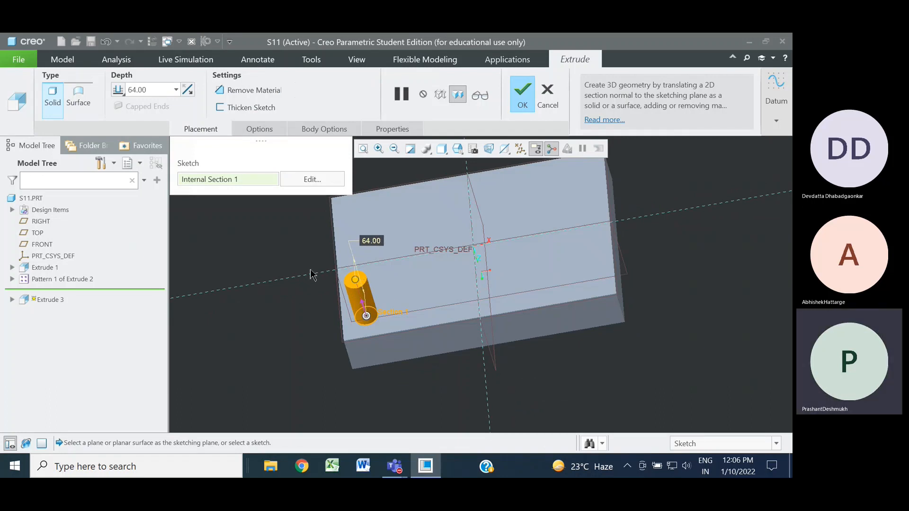
{"action": "left_click", "coordinate": [522, 95]}
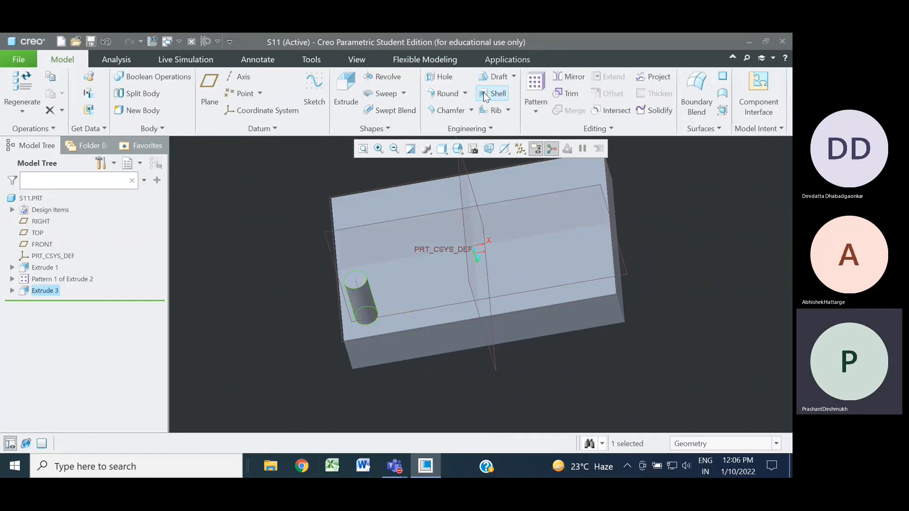
{"action": "left_click", "coordinate": [250, 248]}
{"action": "middle_click_drag", "start_coordinate": [249, 247], "coordinate": [248, 284]}
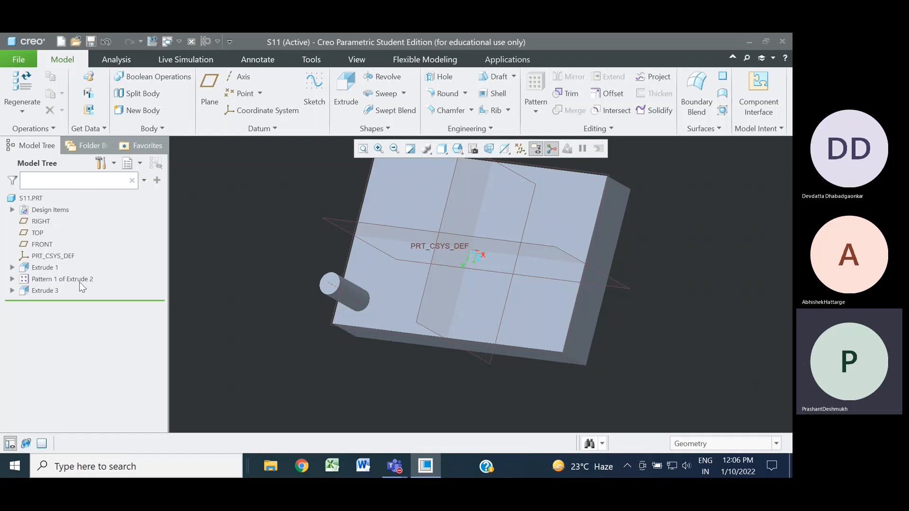
Step: Start a pattern of the cylinder, Extrude 3, and set the pattern type to Curve
{"action": "left_click", "coordinate": [46, 291]}
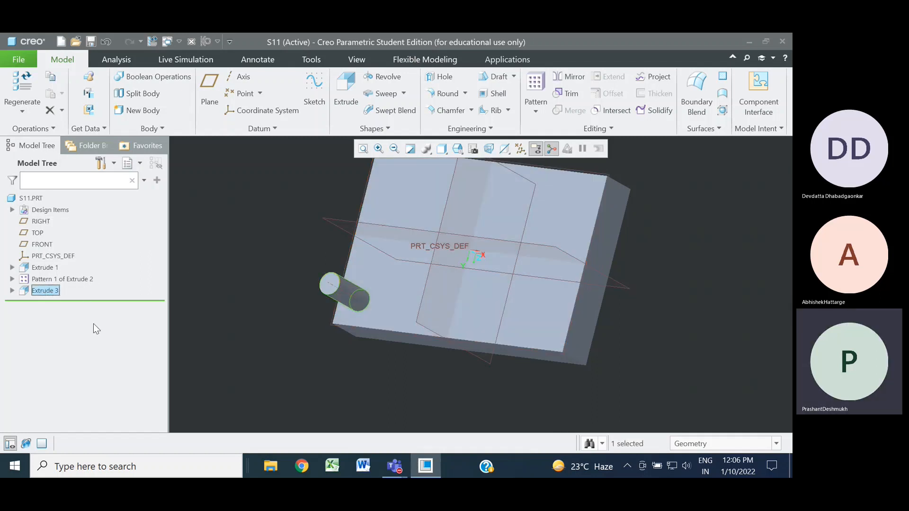
{"action": "left_click", "coordinate": [536, 113]}
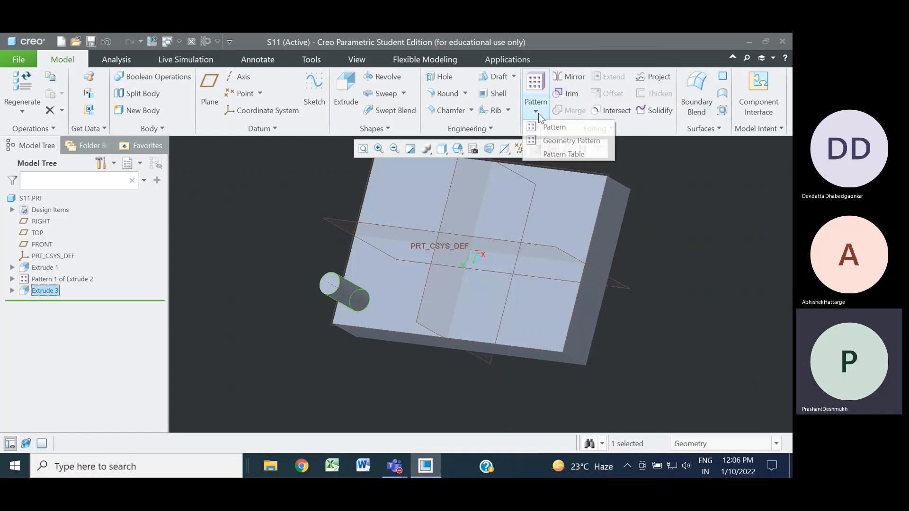
{"action": "left_click", "coordinate": [552, 127]}
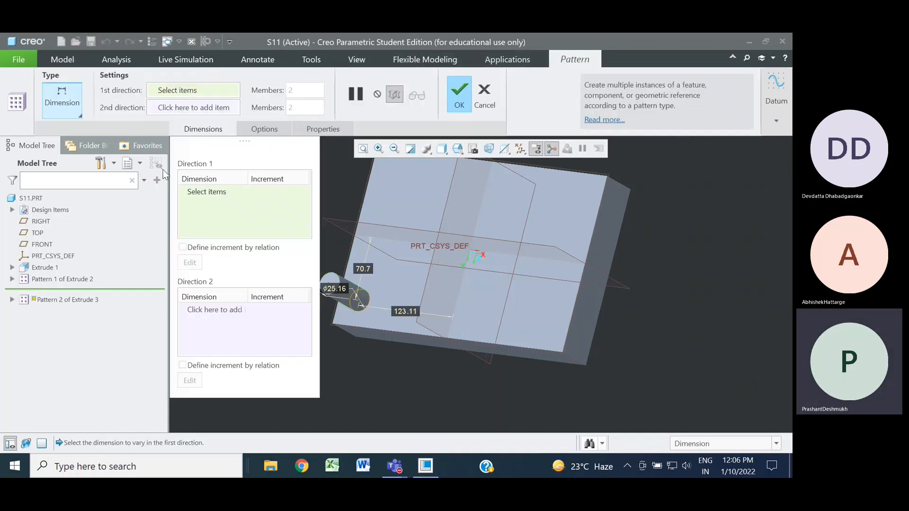
{"action": "left_click", "coordinate": [79, 117]}
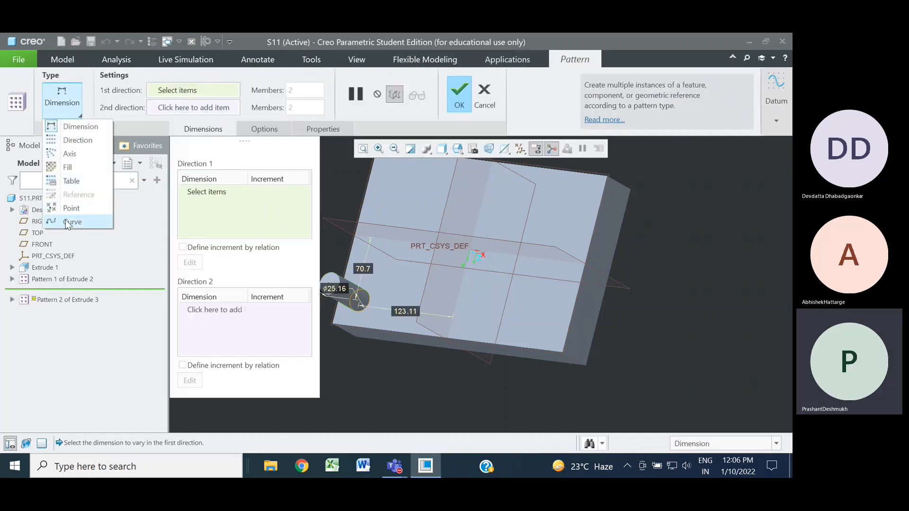
{"action": "left_click", "coordinate": [66, 219]}
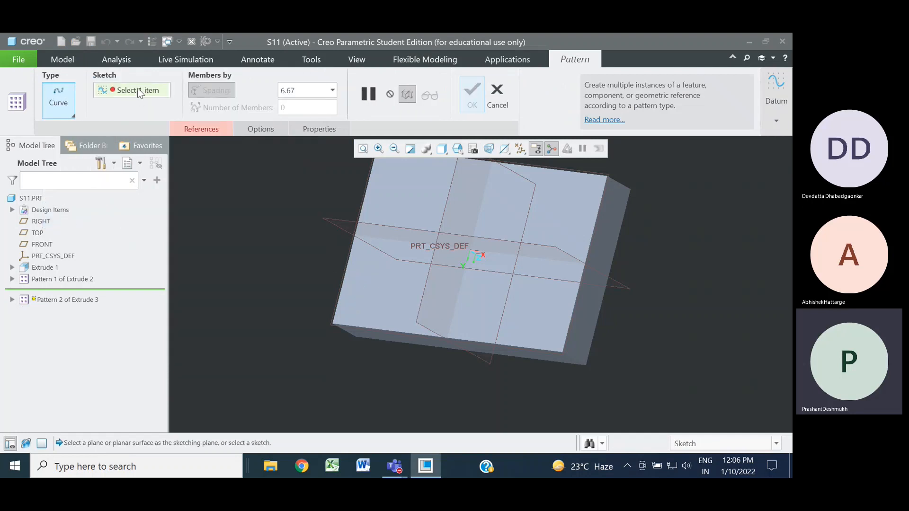
Step: Define an internal sketch for the curve pattern on the block's underside with RIGHT as reference, viewed straight on
{"action": "left_click", "coordinate": [137, 92]}
{"action": "left_click", "coordinate": [193, 130]}
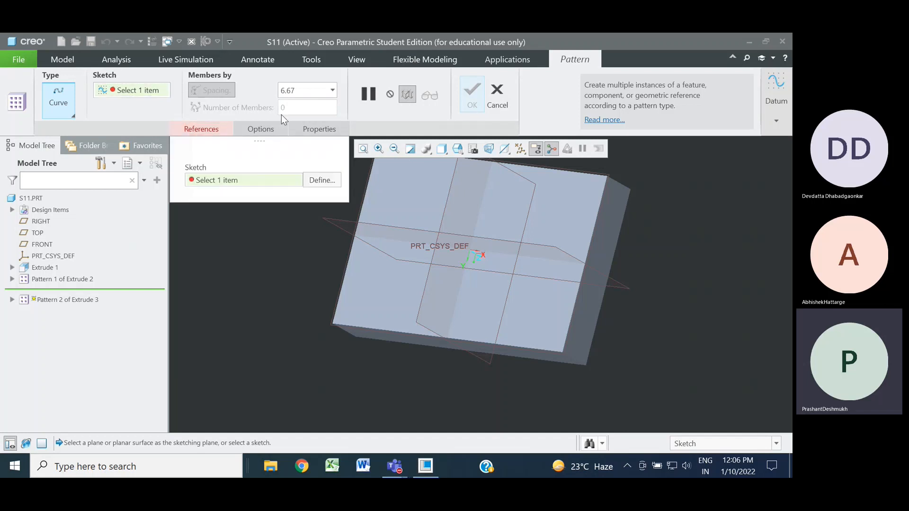
{"action": "left_click", "coordinate": [332, 180]}
{"action": "left_click", "coordinate": [506, 312]}
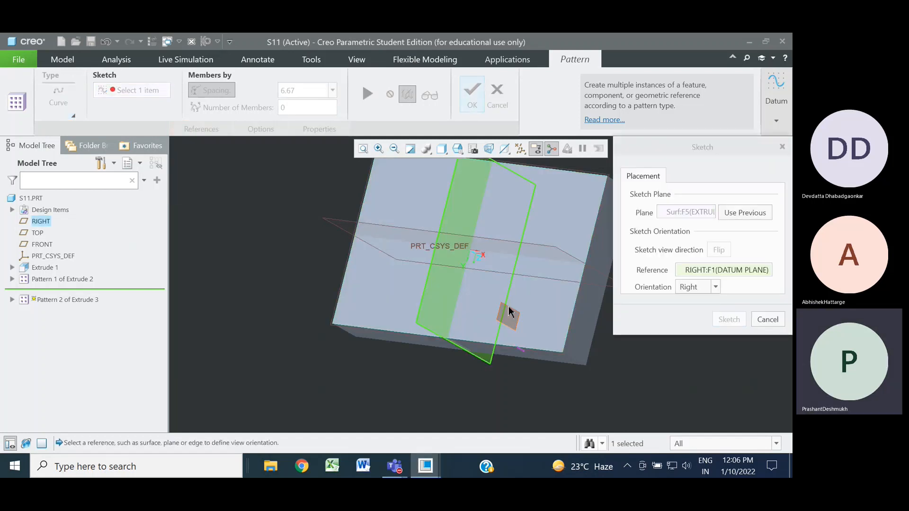
{"action": "left_click", "coordinate": [728, 320]}
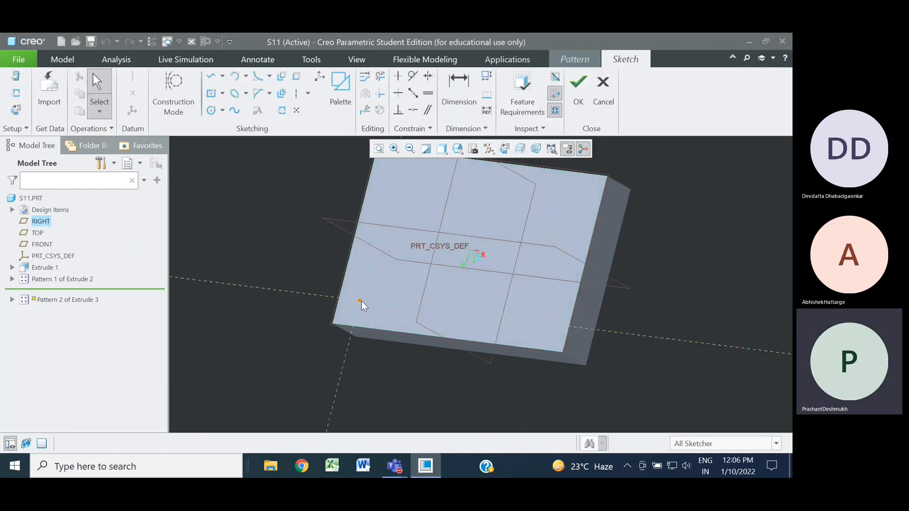
{"action": "left_click", "coordinate": [504, 149]}
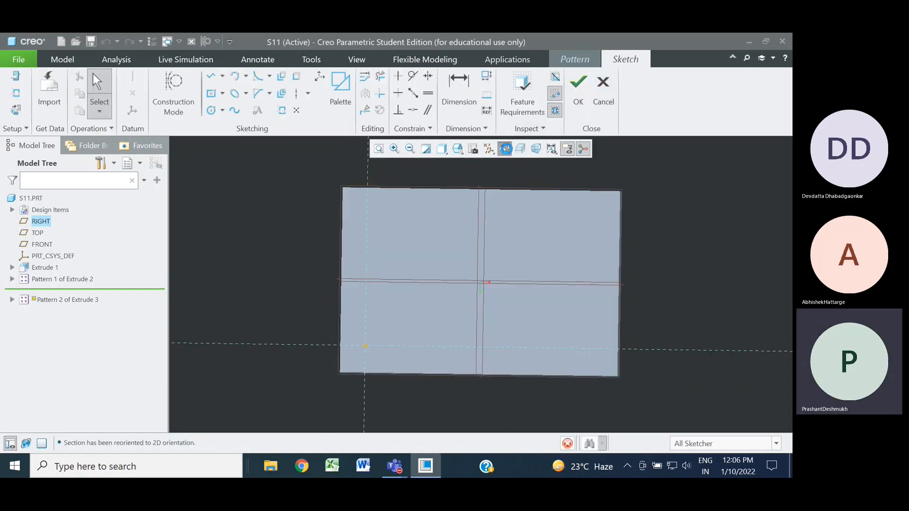
Step: Sketch a looping spline from the cylinder's centre, ending about 95 across and 41 up from it, and finish the sketch
{"action": "left_click", "coordinate": [233, 114]}
{"action": "left_click", "coordinate": [368, 350]}
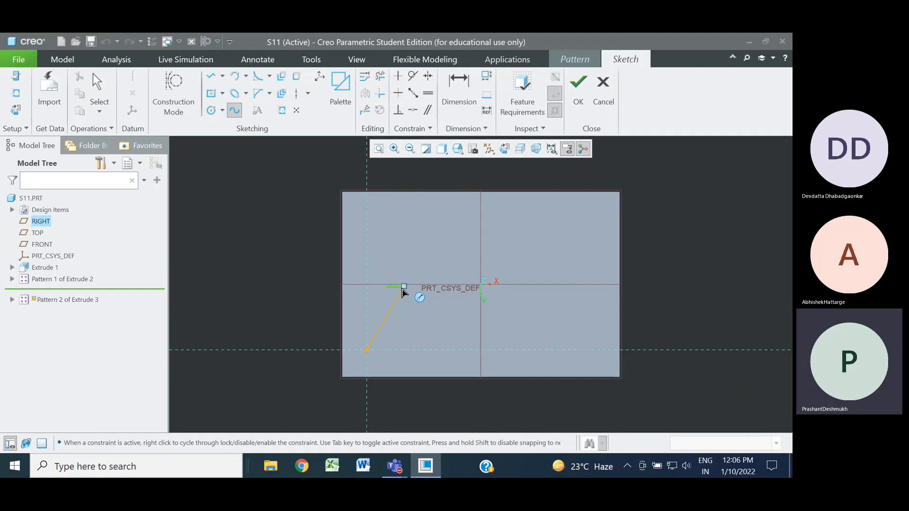
{"action": "left_click", "coordinate": [431, 233]}
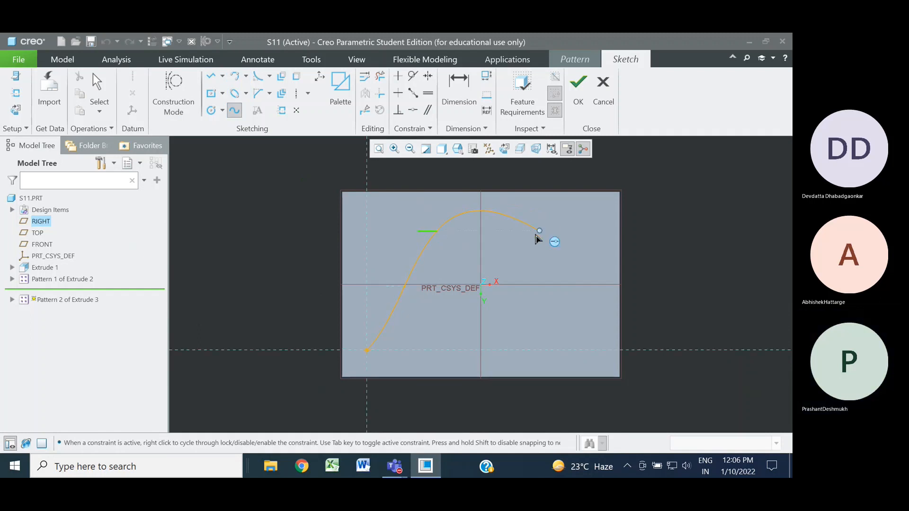
{"action": "left_click", "coordinate": [561, 306]}
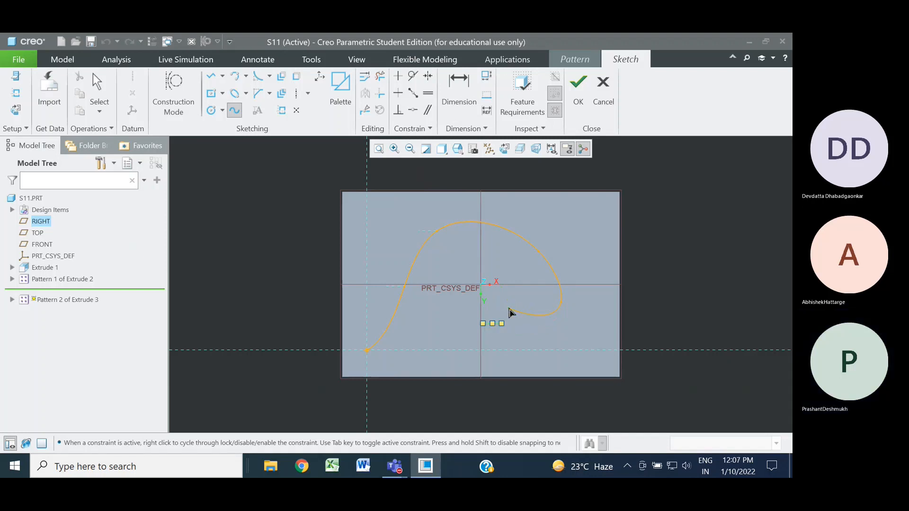
{"action": "middle_click", "coordinate": [538, 328]}
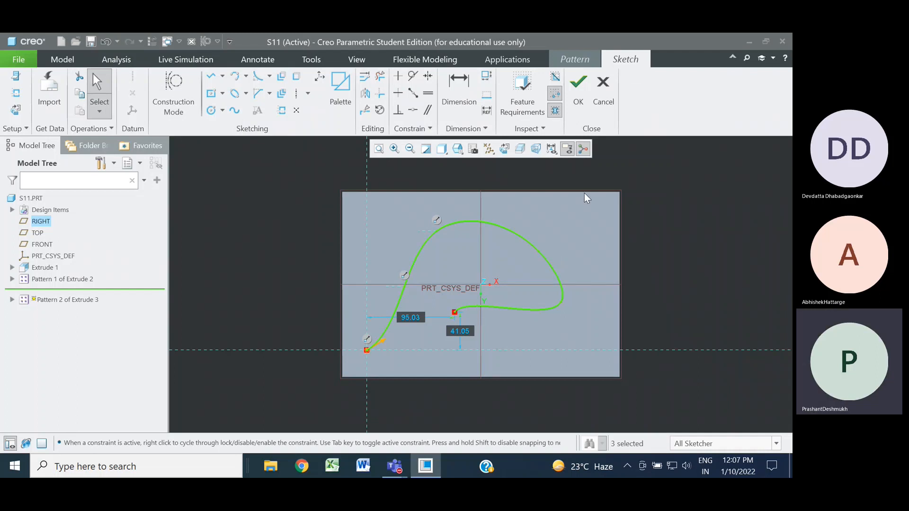
{"action": "left_click", "coordinate": [578, 88]}
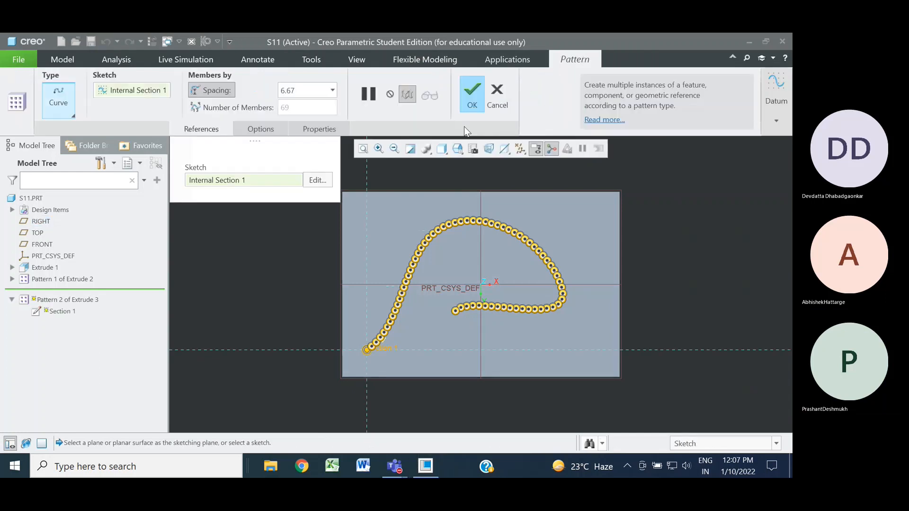
Step: Set the curve pattern's member spacing to 35 and complete the pattern
{"action": "double_click", "coordinate": [306, 90]}
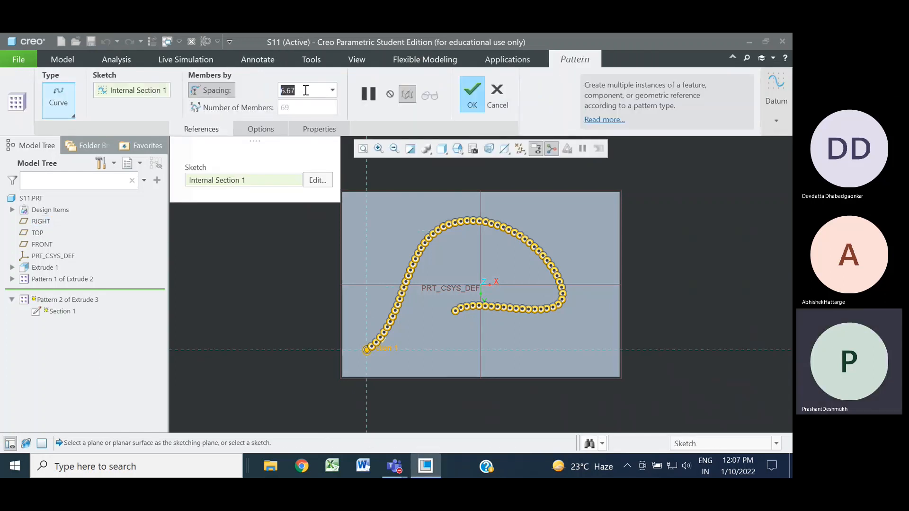
{"action": "type", "text": "35"}
{"action": "key", "text": "Return"}
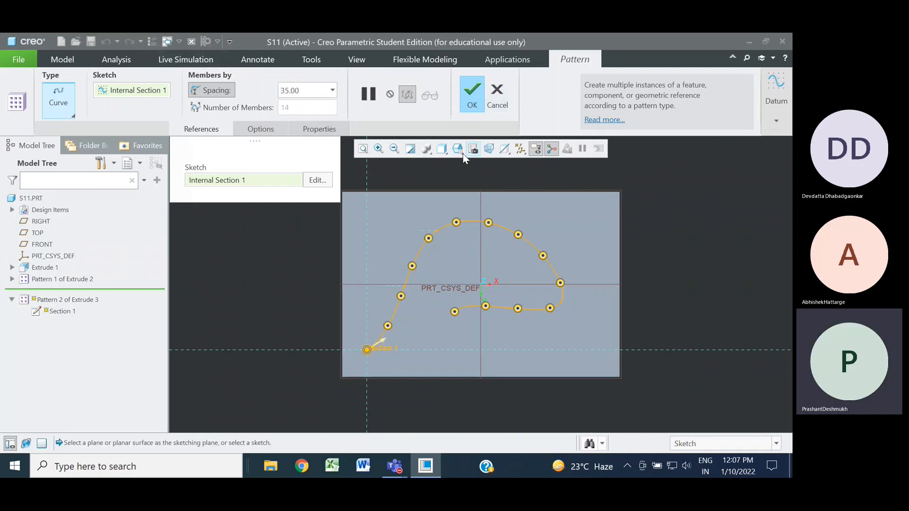
{"action": "left_click", "coordinate": [472, 93]}
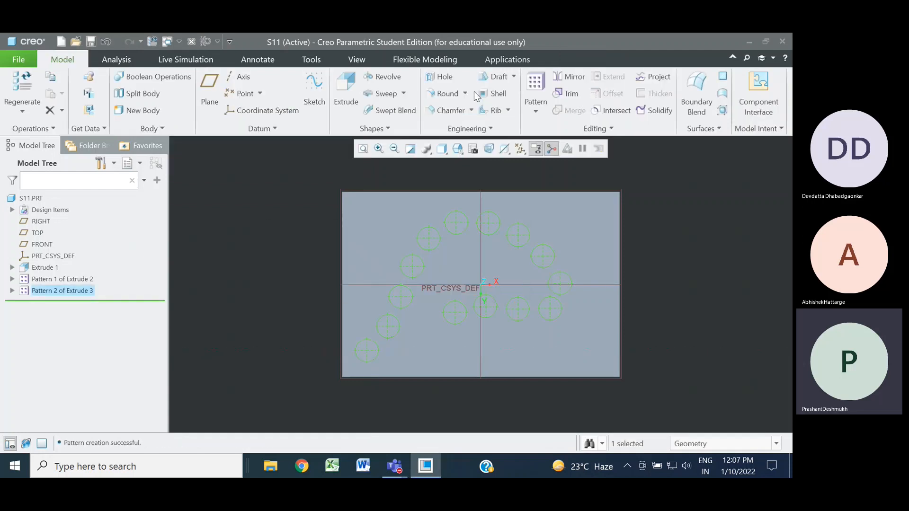
{"action": "mouse_move", "coordinate": [699, 289]}
{"action": "middle_mouse_down"}
{"action": "mouse_move", "coordinate": [678, 237]}
{"action": "mouse_move", "coordinate": [647, 264]}
{"action": "mouse_move", "coordinate": [661, 271]}
{"action": "mouse_move", "coordinate": [689, 260]}
{"action": "mouse_move", "coordinate": [701, 278]}
{"action": "middle_mouse_up"}
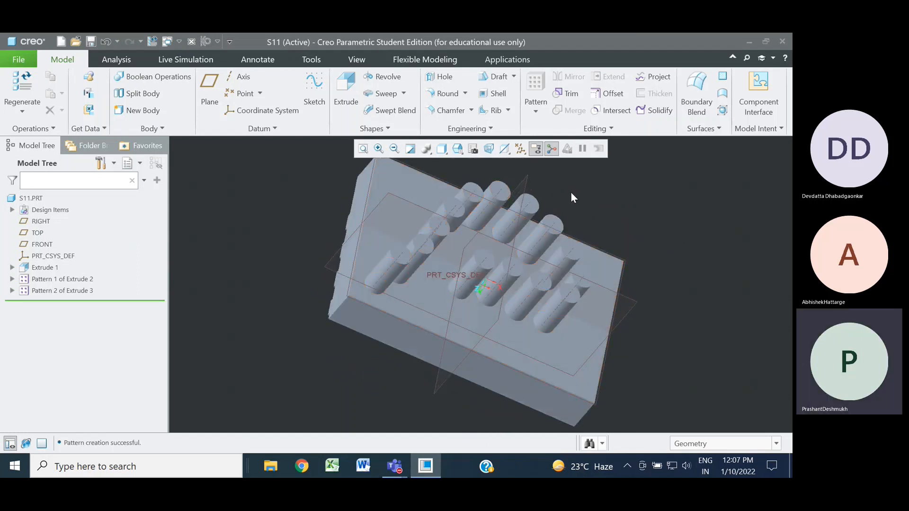
{"action": "mouse_move", "coordinate": [692, 290]}
{"action": "middle_mouse_down"}
{"action": "mouse_move", "coordinate": [648, 305]}
{"action": "mouse_move", "coordinate": [675, 272]}
{"action": "mouse_move", "coordinate": [710, 266]}
{"action": "mouse_move", "coordinate": [714, 209]}
{"action": "mouse_move", "coordinate": [762, 157]}
{"action": "mouse_move", "coordinate": [768, 174]}
{"action": "mouse_move", "coordinate": [735, 173]}
{"action": "mouse_move", "coordinate": [725, 199]}
{"action": "mouse_move", "coordinate": [722, 294]}
{"action": "mouse_move", "coordinate": [684, 299]}
{"action": "middle_mouse_up"}
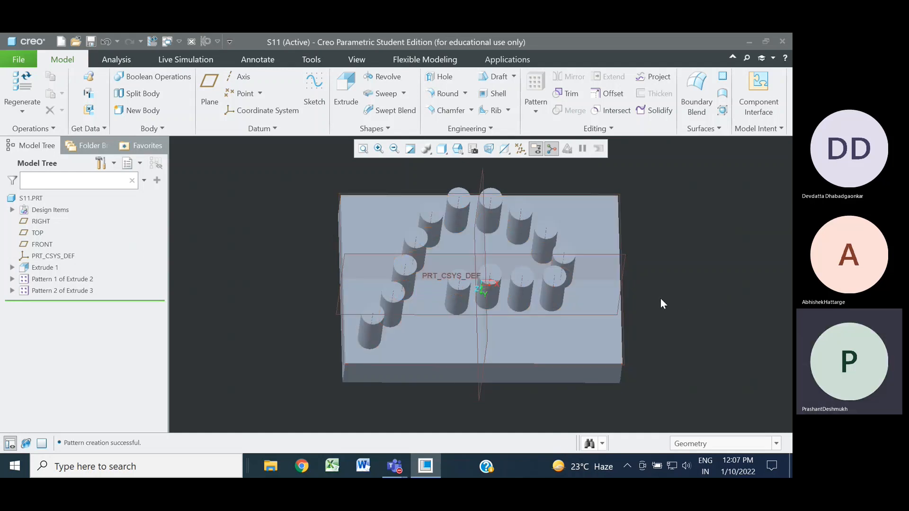
{"action": "middle_click_drag", "start_coordinate": [703, 292], "coordinate": [708, 358]}
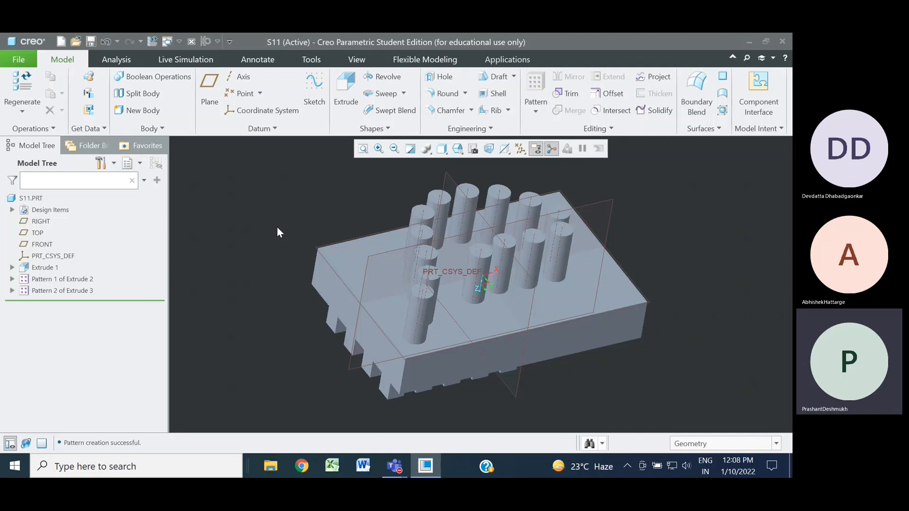
Step: Delete the curve pattern of cylinders, Pattern 2 of Extrude 3, together with its original cylinder
{"action": "left_click", "coordinate": [52, 291]}
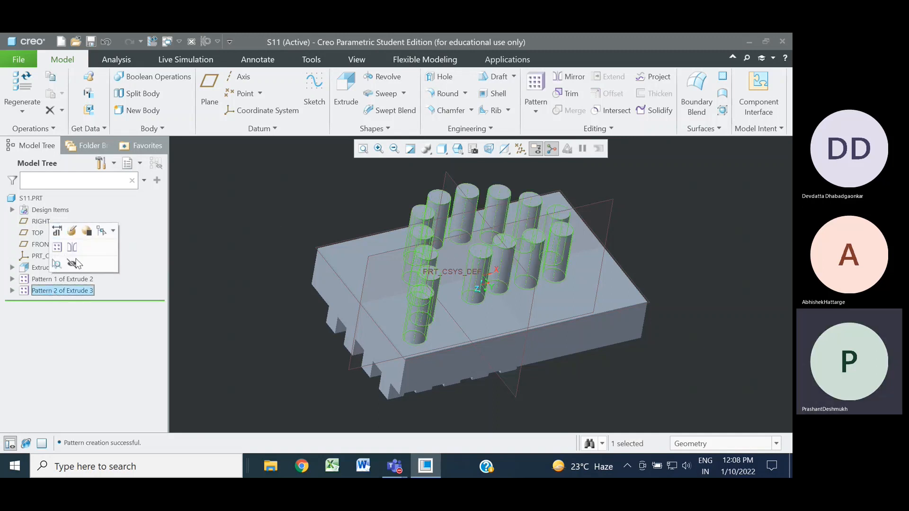
{"action": "right_click", "coordinate": [67, 290]}
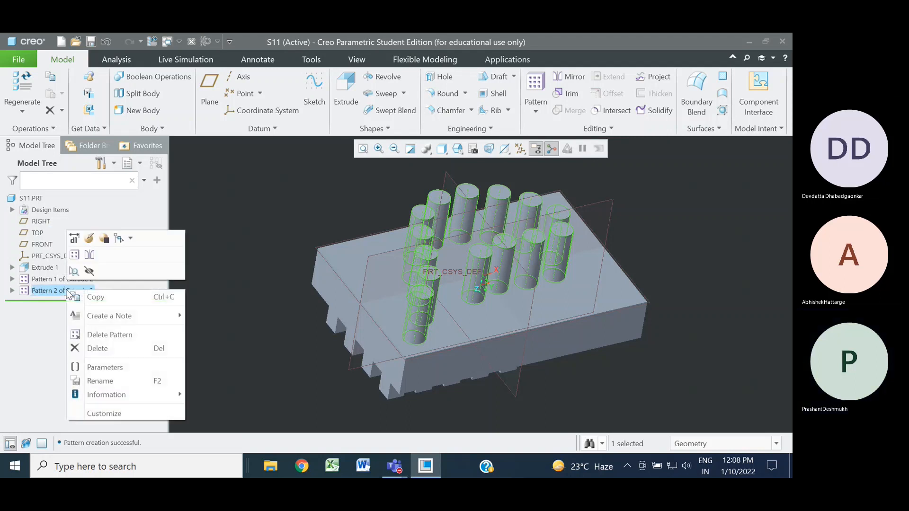
{"action": "left_click", "coordinate": [92, 349]}
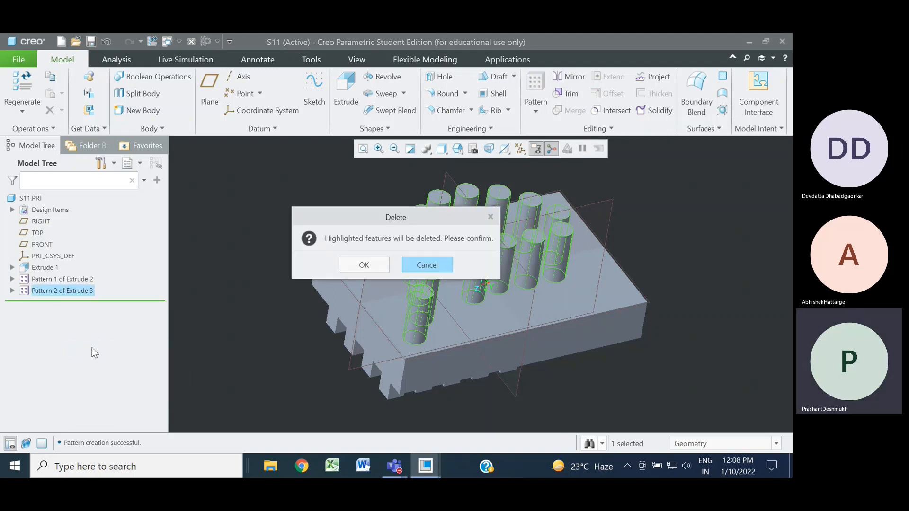
{"action": "left_click", "coordinate": [364, 265]}
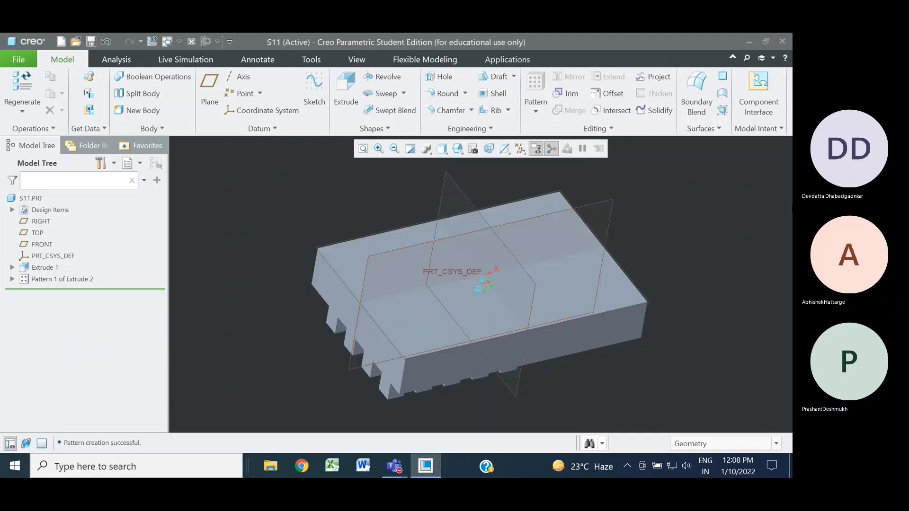
Step: Start an extrusion on the block's plain large face, sketch a circle centred on the origin, and finish the sketch
{"action": "middle_click_drag", "start_coordinate": [751, 240], "coordinate": [728, 246]}
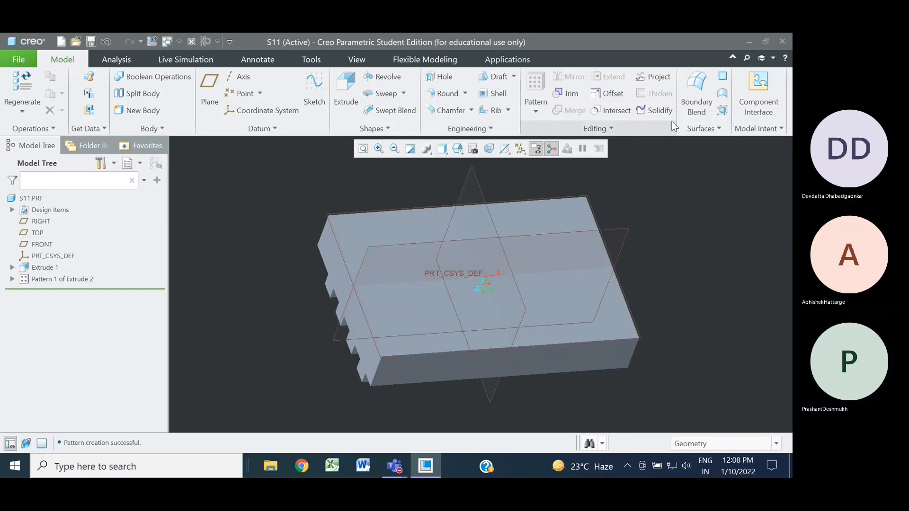
{"action": "left_click", "coordinate": [347, 87]}
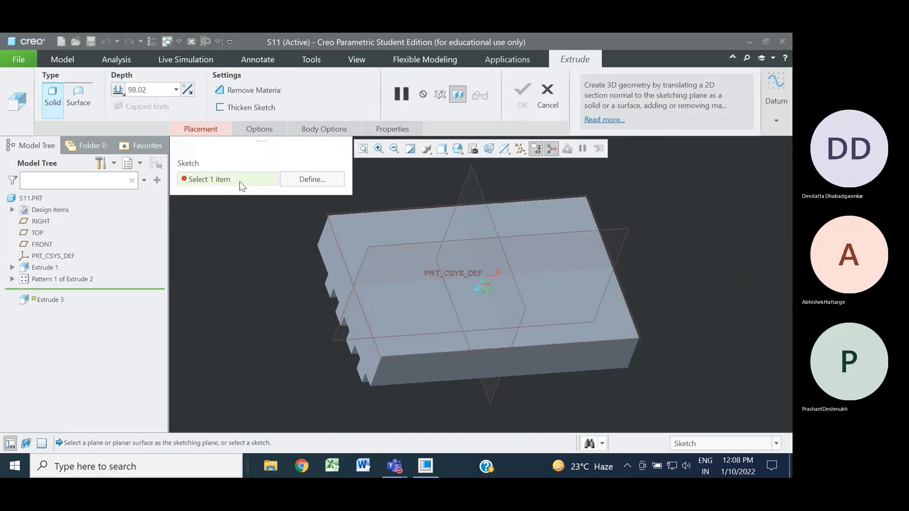
{"action": "left_click", "coordinate": [592, 313]}
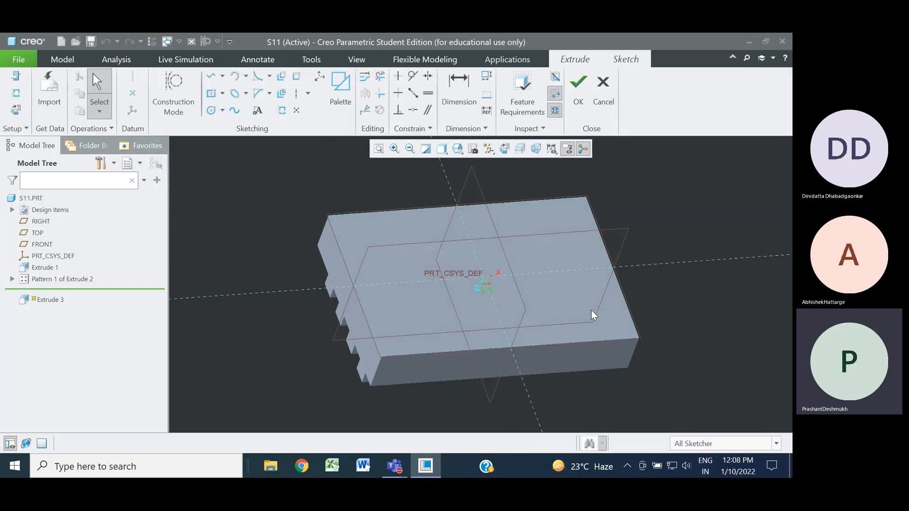
{"action": "left_click", "coordinate": [210, 110]}
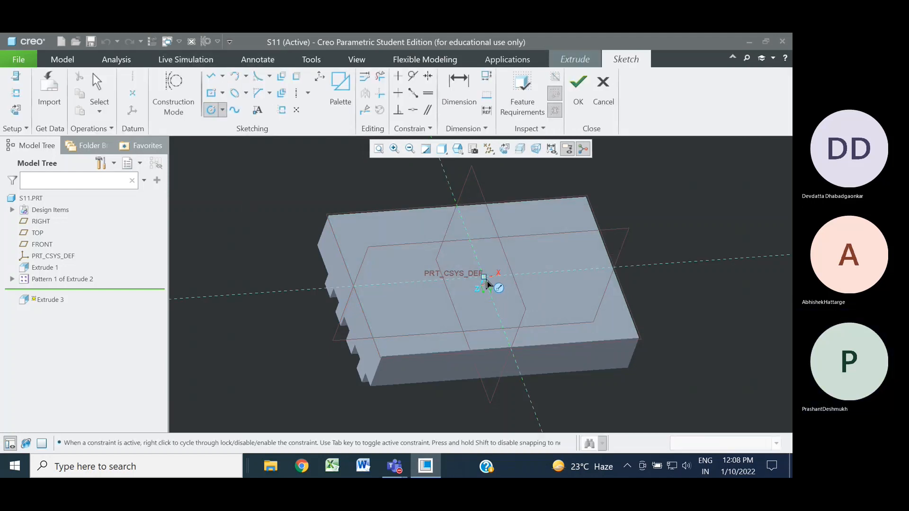
{"action": "left_click", "coordinate": [456, 295]}
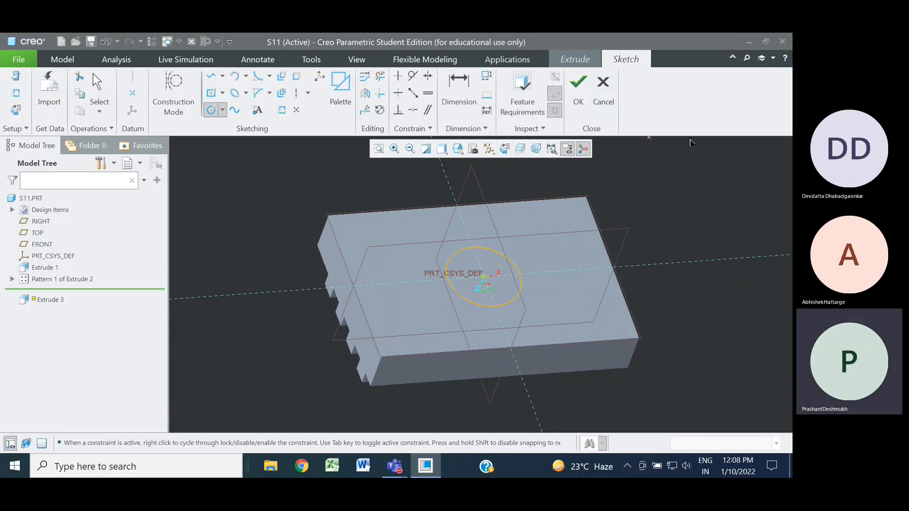
{"action": "left_click", "coordinate": [578, 85]}
Step: Extrude the central circle about 52 outward from the block as a solid boss and complete the feature
{"action": "middle_click_drag", "start_coordinate": [699, 223], "coordinate": [639, 214]}
{"action": "left_click_drag", "start_coordinate": [472, 221], "coordinate": [478, 243]}
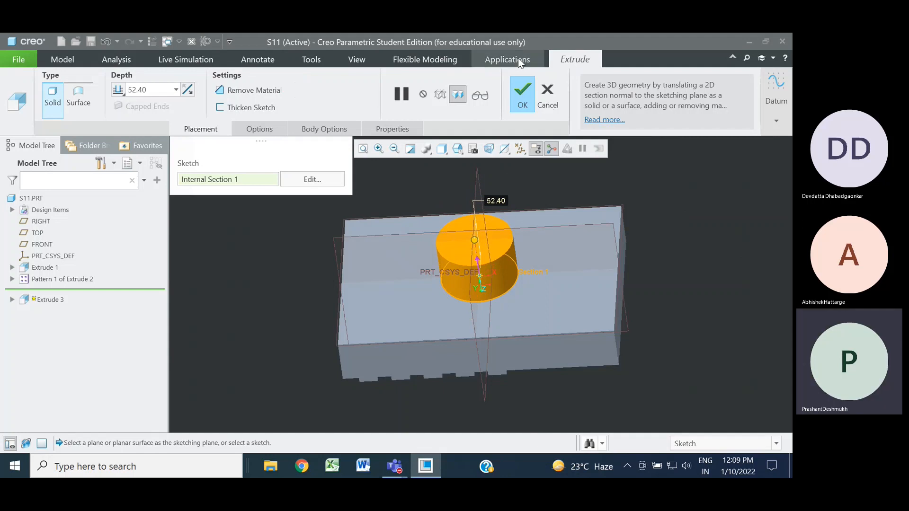
{"action": "left_click", "coordinate": [523, 92]}
{"action": "middle_click_drag", "start_coordinate": [699, 247], "coordinate": [695, 237]}
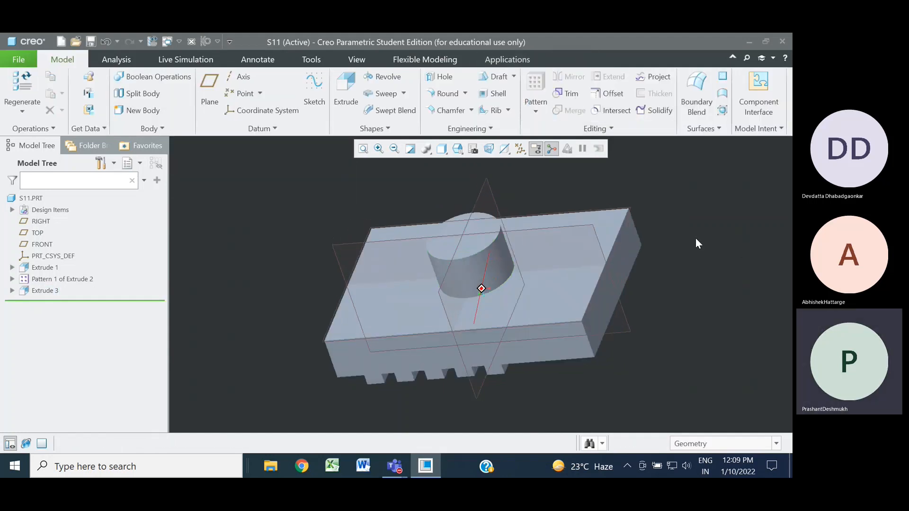
{"action": "left_click", "coordinate": [466, 249]}
{"action": "left_click", "coordinate": [672, 276]}
{"action": "mouse_move", "coordinate": [678, 265]}
{"action": "middle_mouse_down"}
{"action": "mouse_move", "coordinate": [700, 257]}
{"action": "mouse_move", "coordinate": [695, 282]}
{"action": "mouse_move", "coordinate": [698, 275]}
{"action": "mouse_move", "coordinate": [648, 266]}
{"action": "mouse_move", "coordinate": [655, 233]}
{"action": "mouse_move", "coordinate": [658, 290]}
{"action": "mouse_move", "coordinate": [662, 262]}
{"action": "middle_mouse_up"}
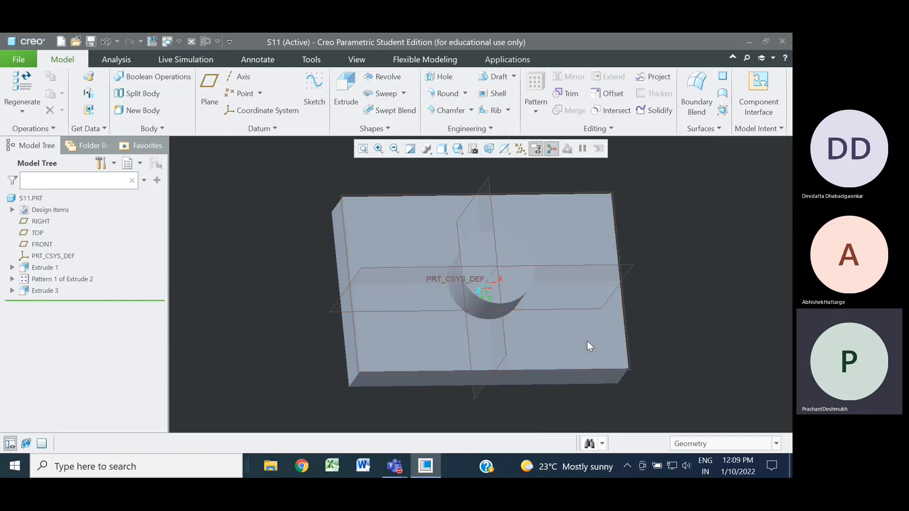
{"action": "left_click", "coordinate": [587, 342]}
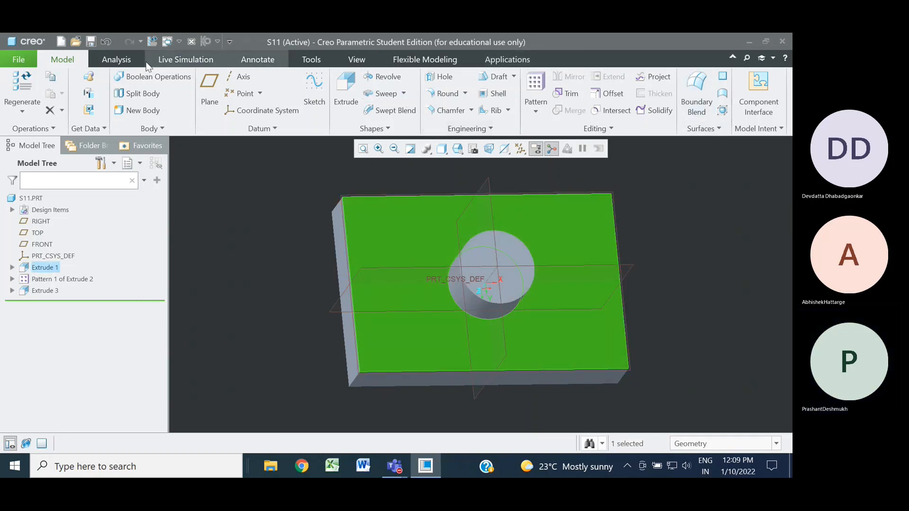
{"action": "left_click", "coordinate": [246, 230]}
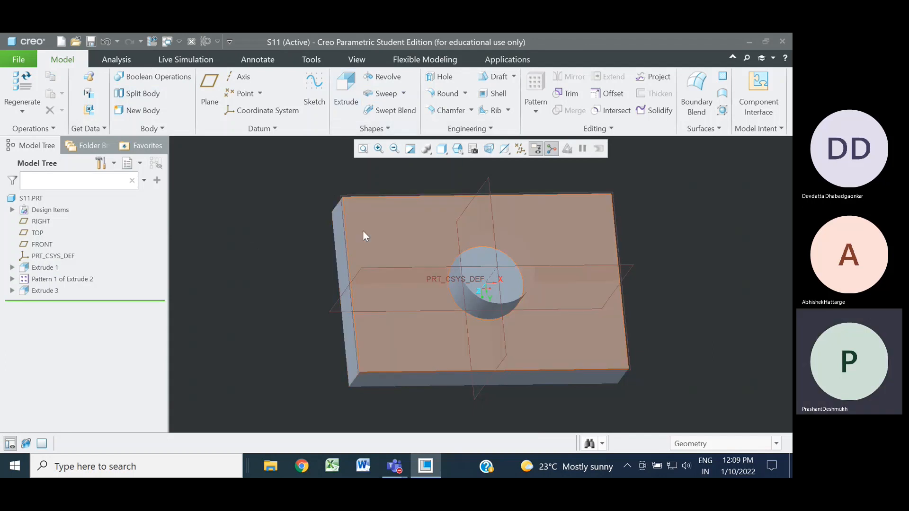
Step: Sketch a circle about 20 in diameter for a new extrusion on the block's boss-side face, on the horizontal reference about 113 from the boss's centre
{"action": "left_click", "coordinate": [363, 232]}
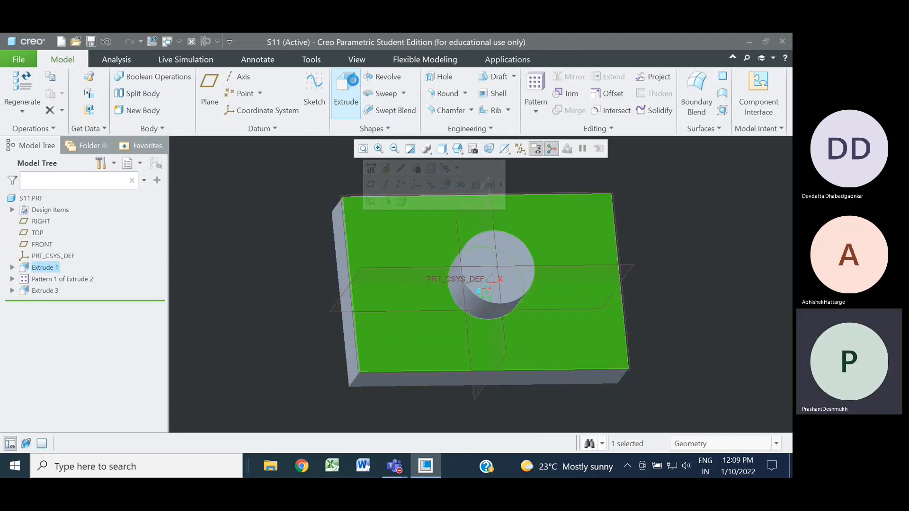
{"action": "left_click", "coordinate": [346, 92]}
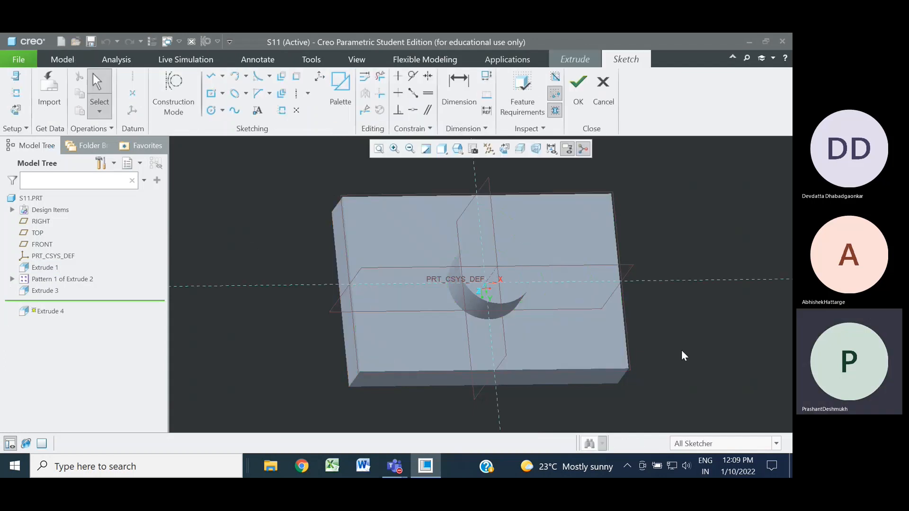
{"action": "left_click", "coordinate": [503, 149]}
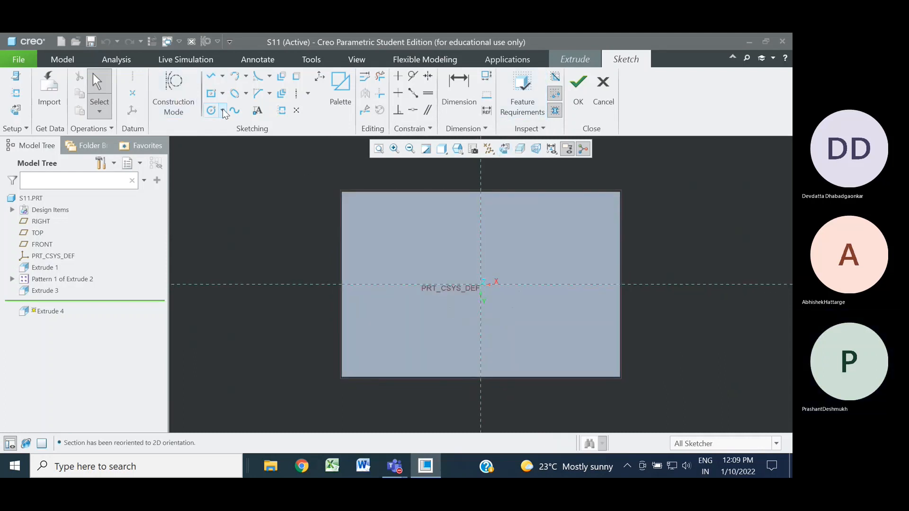
{"action": "left_click", "coordinate": [211, 114]}
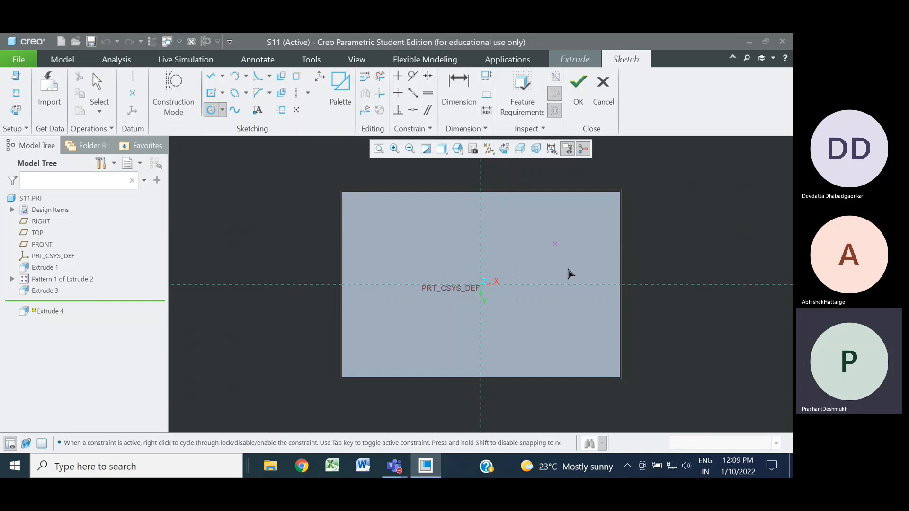
{"action": "left_click", "coordinate": [585, 286]}
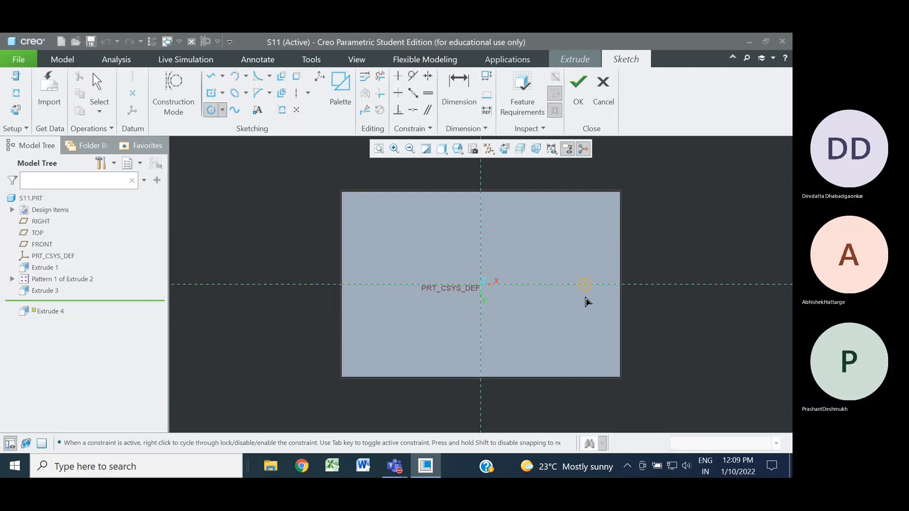
{"action": "left_click", "coordinate": [584, 294]}
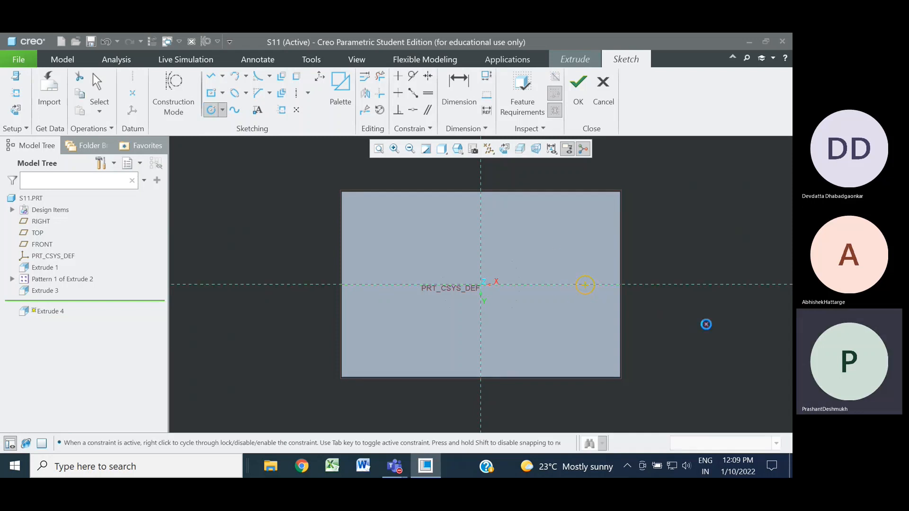
{"action": "middle_click", "coordinate": [705, 324]}
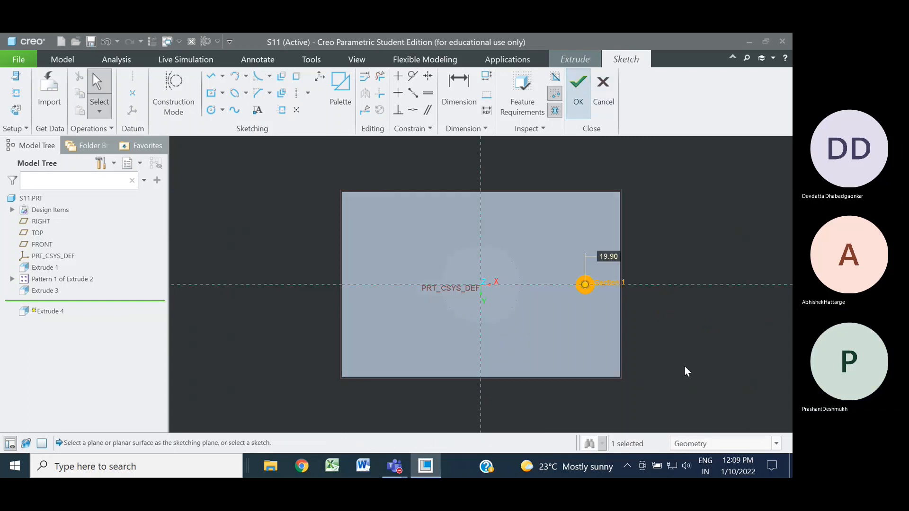
Step: Extrude the small circle about 105 outward from the block as a solid pin and complete the feature
{"action": "middle_click_drag", "start_coordinate": [682, 345], "coordinate": [682, 311]}
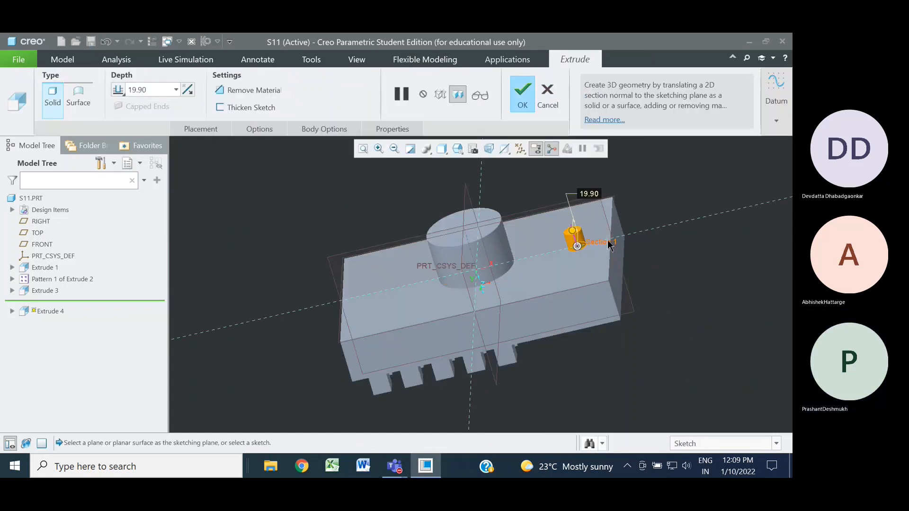
{"action": "left_click_drag", "start_coordinate": [572, 233], "coordinate": [562, 164]}
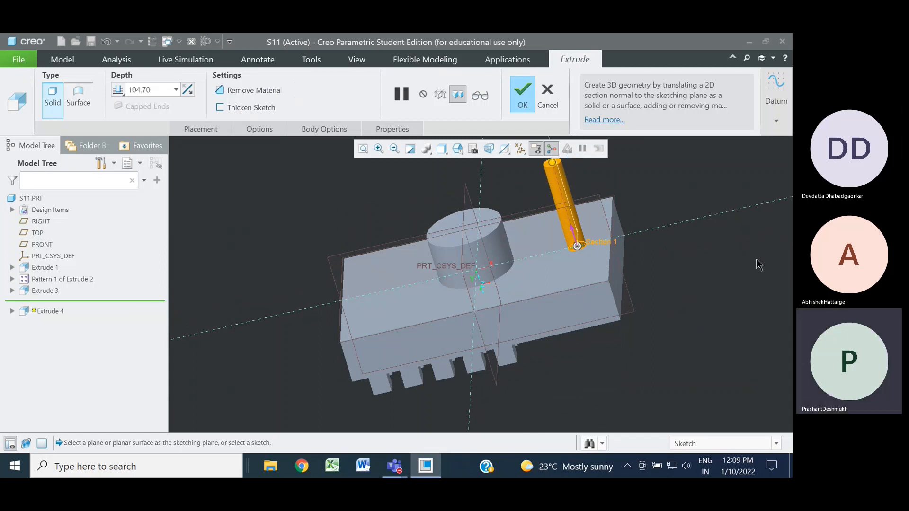
{"action": "left_click", "coordinate": [523, 95]}
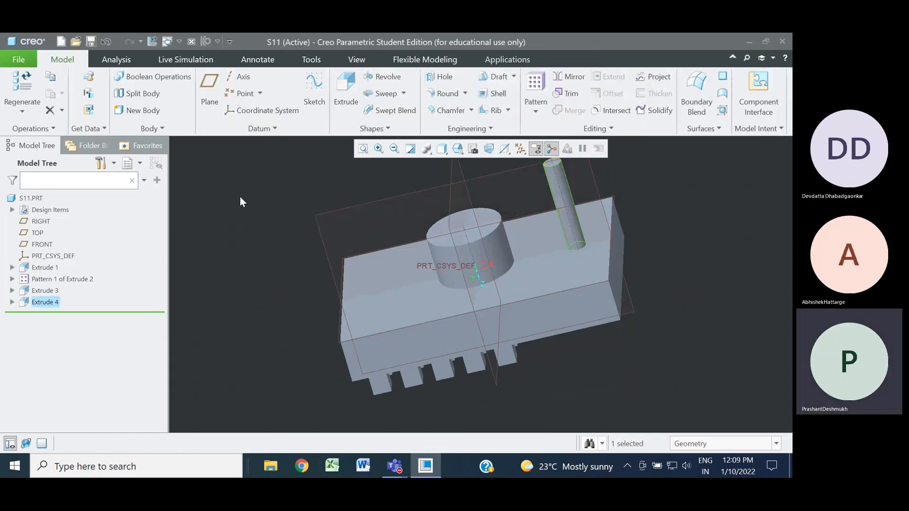
Step: Start a pattern of the small pin, Extrude 4, with type Axis, using the large boss's central axis as the pattern centre
{"action": "middle_click_drag", "start_coordinate": [252, 183], "coordinate": [250, 206]}
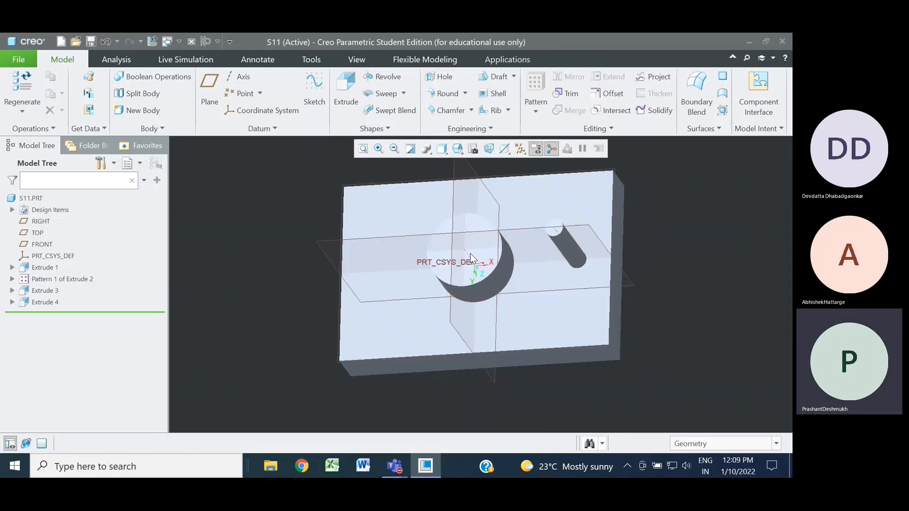
{"action": "left_click", "coordinate": [43, 303]}
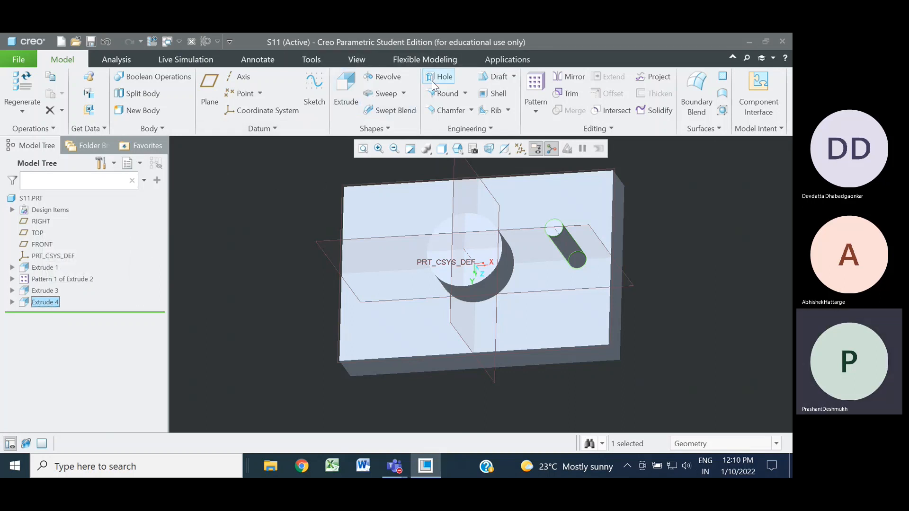
{"action": "left_click", "coordinate": [535, 90]}
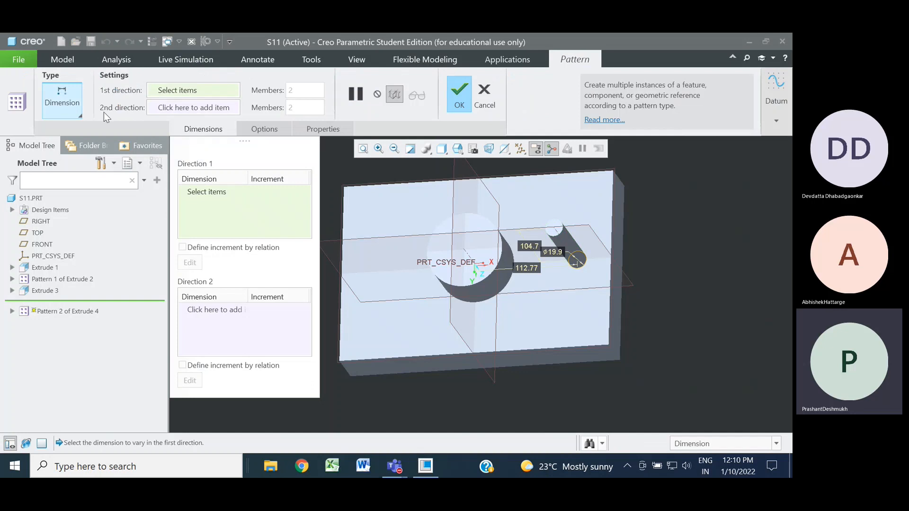
{"action": "left_click", "coordinate": [77, 116]}
{"action": "left_click", "coordinate": [72, 153]}
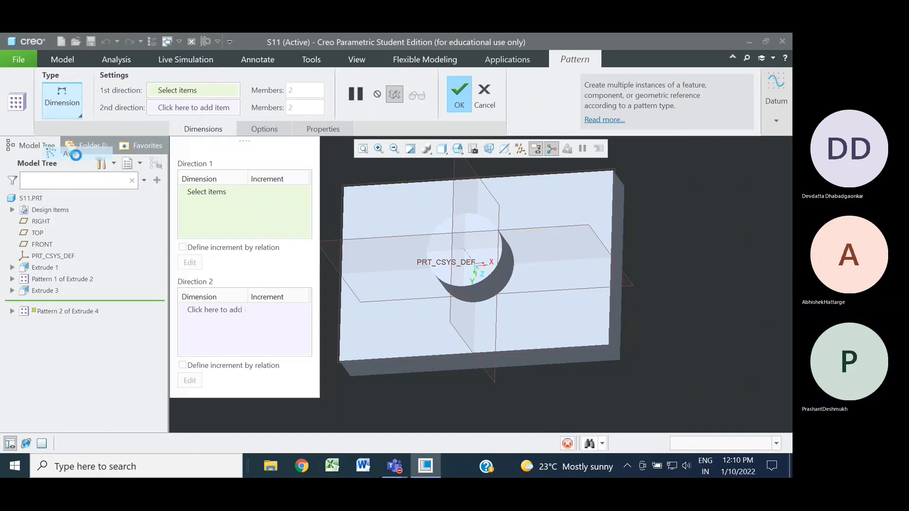
{"action": "left_click", "coordinate": [466, 257]}
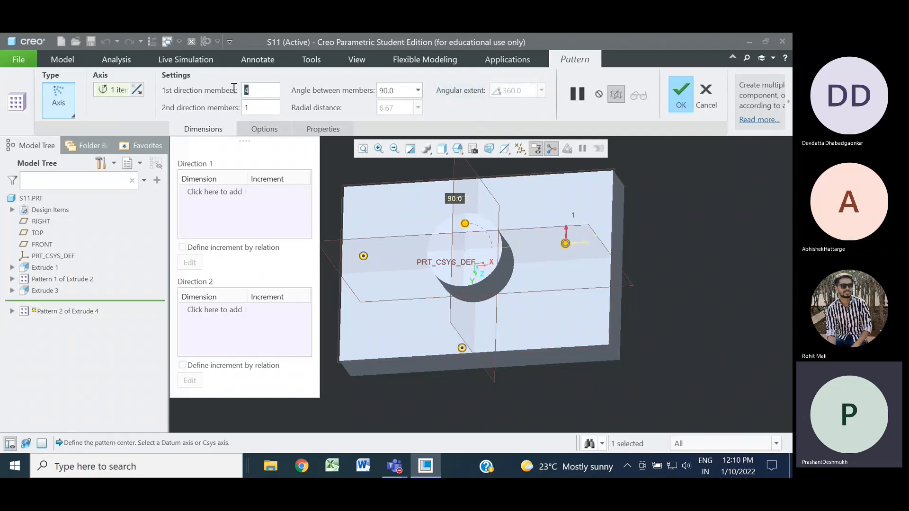
Step: Set the axis pattern to 6 first-direction members spread over an angular extent of 360 degrees and complete the pattern
{"action": "type", "text": "6"}
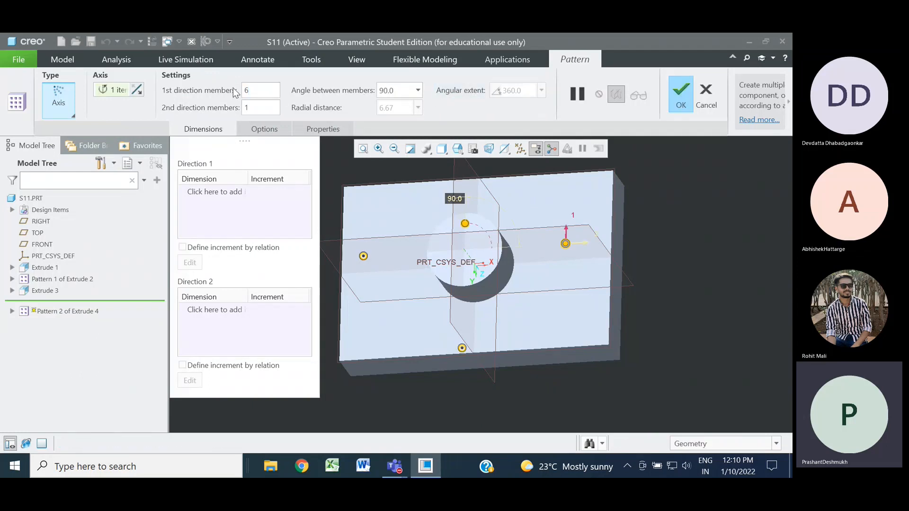
{"action": "left_click", "coordinate": [462, 90]}
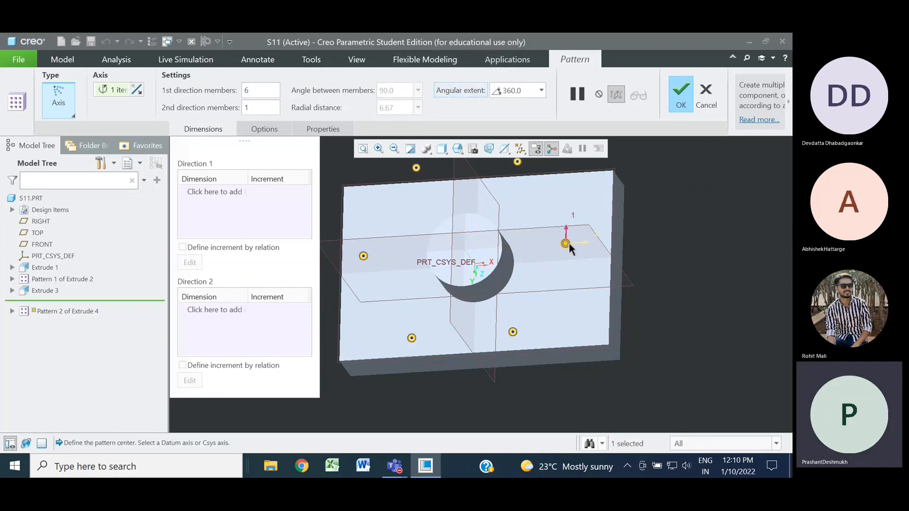
{"action": "left_click", "coordinate": [683, 94]}
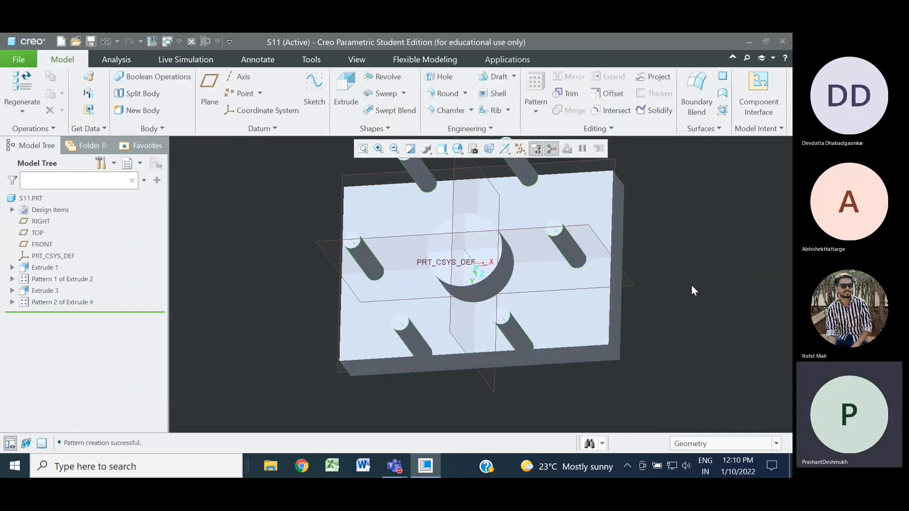
{"action": "mouse_move", "coordinate": [688, 282]}
{"action": "middle_mouse_down"}
{"action": "mouse_move", "coordinate": [665, 229]}
{"action": "mouse_move", "coordinate": [613, 265]}
{"action": "mouse_move", "coordinate": [629, 245]}
{"action": "mouse_move", "coordinate": [655, 243]}
{"action": "mouse_move", "coordinate": [696, 275]}
{"action": "middle_mouse_up"}
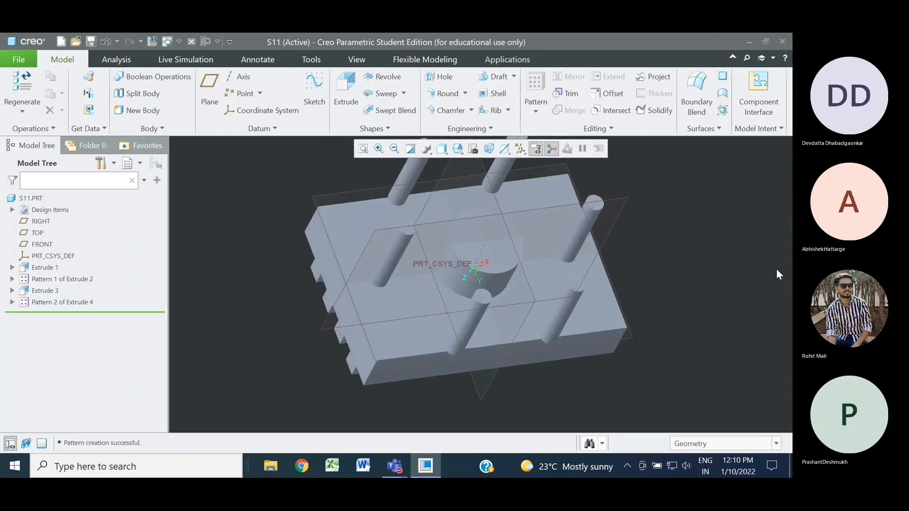
{"action": "mouse_move", "coordinate": [716, 274]}
{"action": "middle_mouse_down"}
{"action": "mouse_move", "coordinate": [706, 266]}
{"action": "mouse_move", "coordinate": [705, 281]}
{"action": "middle_mouse_up"}
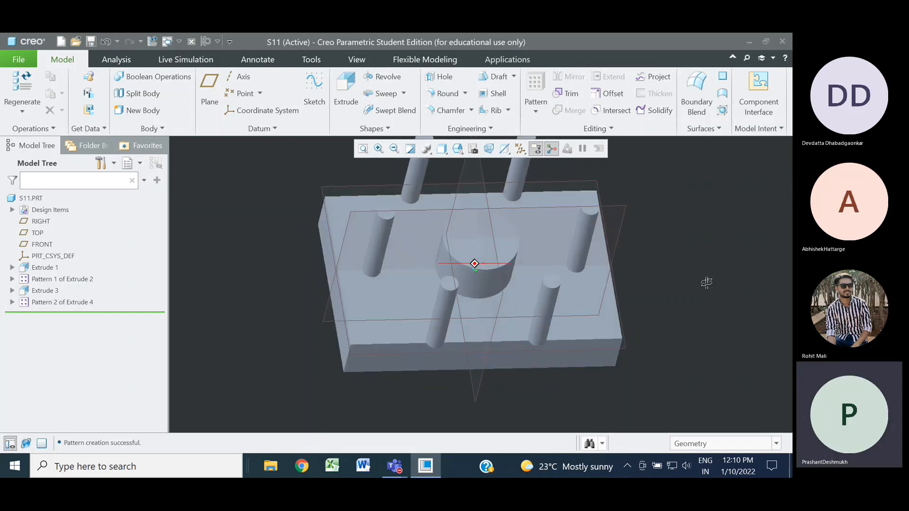